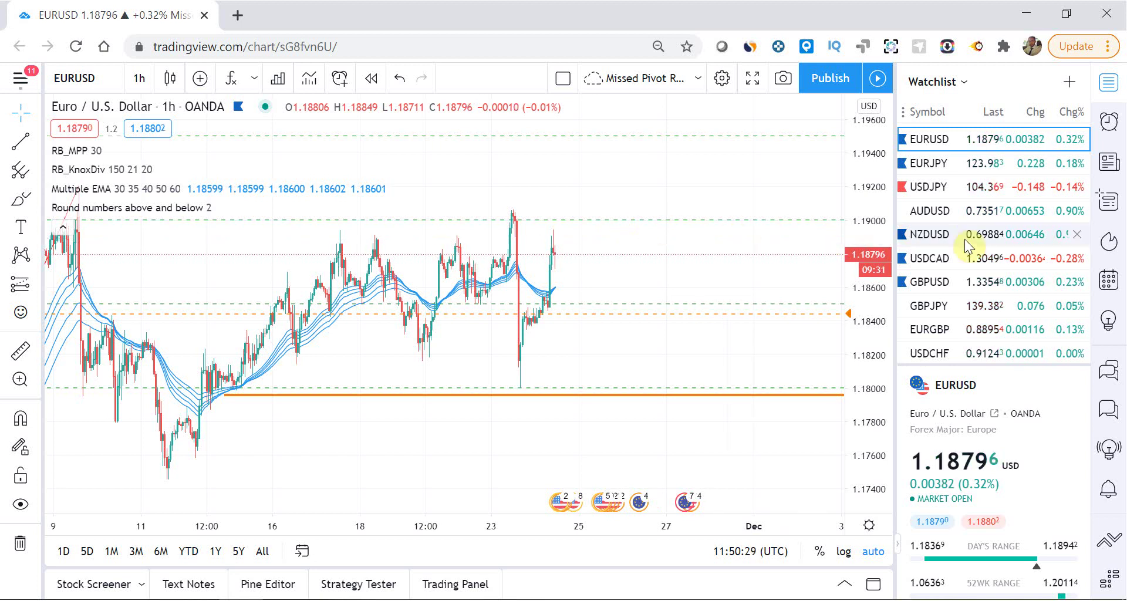
- Look through the full list of symbols in the watchlist
{"action": "scroll", "coordinate": [997, 275], "scroll_direction": "down", "scroll_amount": 3}
{"action": "scroll", "coordinate": [996, 272], "scroll_direction": "down", "scroll_amount": 2}
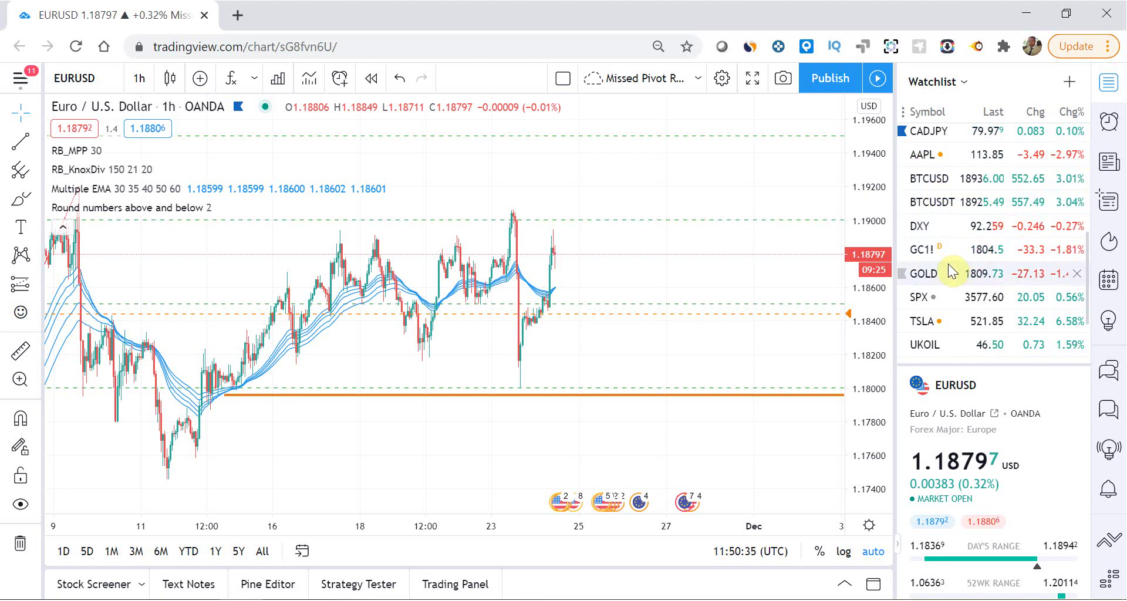
{"action": "scroll", "coordinate": [956, 340], "scroll_direction": "down", "scroll_amount": 1}
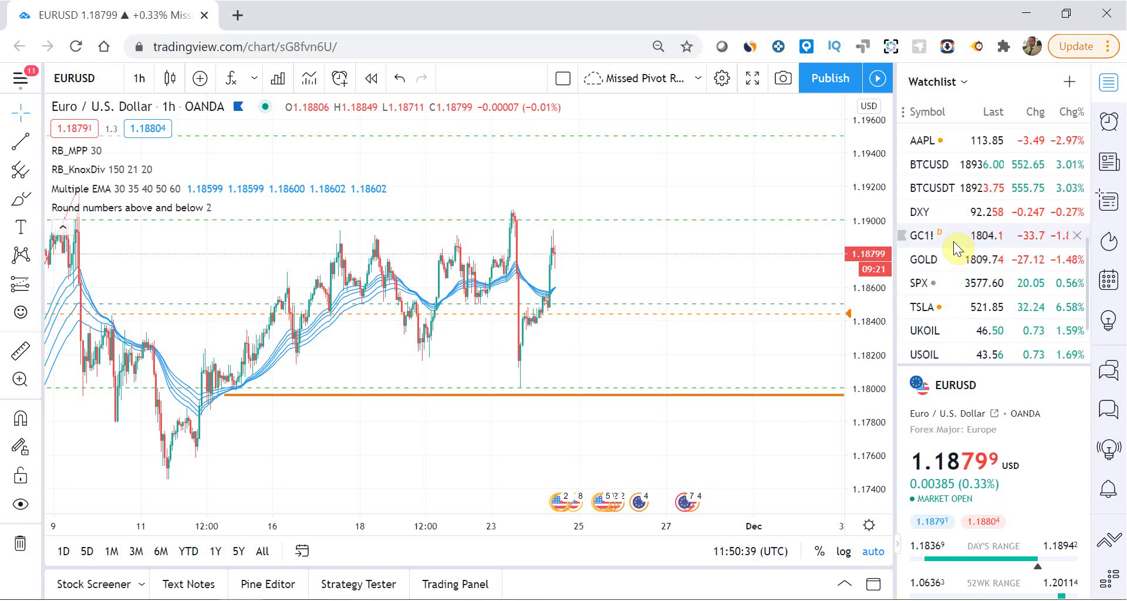
{"action": "scroll", "coordinate": [953, 241], "scroll_direction": "up", "scroll_amount": 5}
{"action": "scroll", "coordinate": [955, 248], "scroll_direction": "up", "scroll_amount": 2}
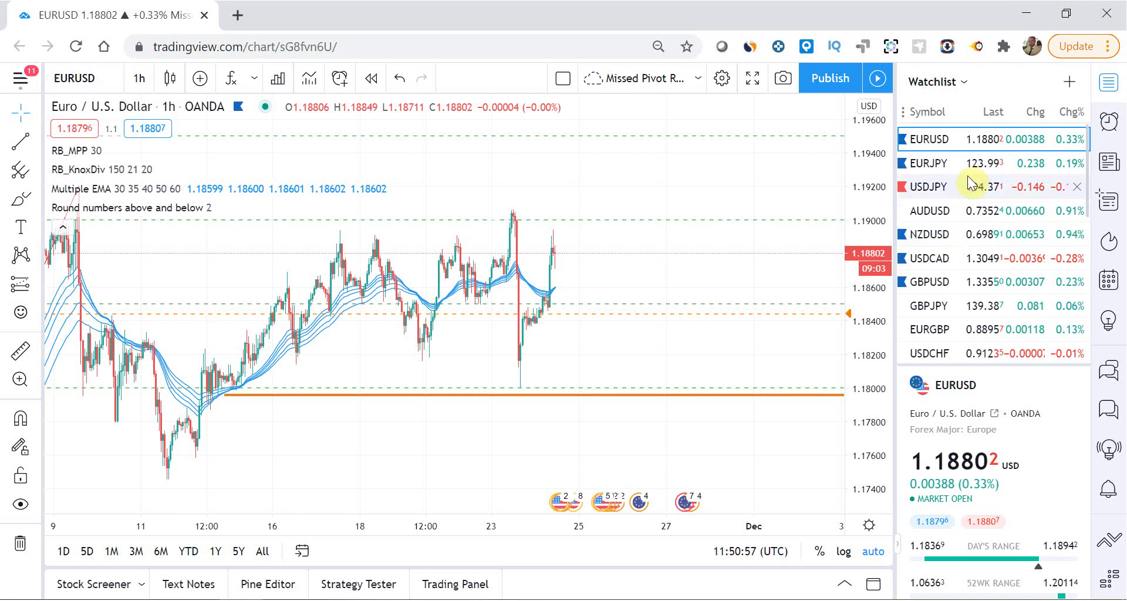
- Search for EURUSD among the symbols that can be added to the watchlist, and close the search
{"action": "left_click", "coordinate": [1070, 83]}
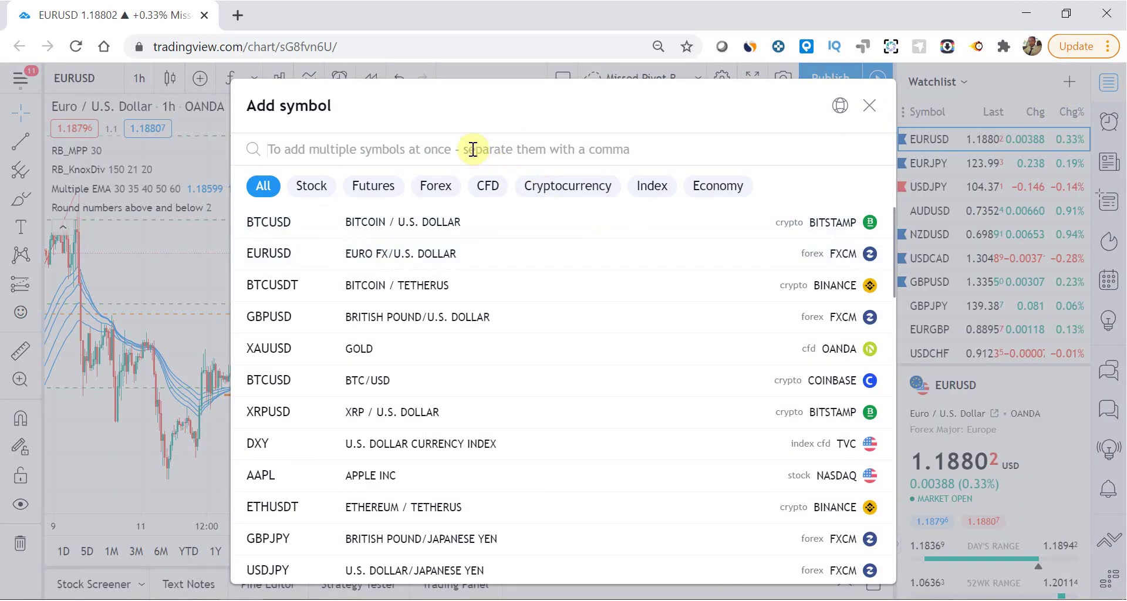
{"action": "type", "text": "EURUSD"}
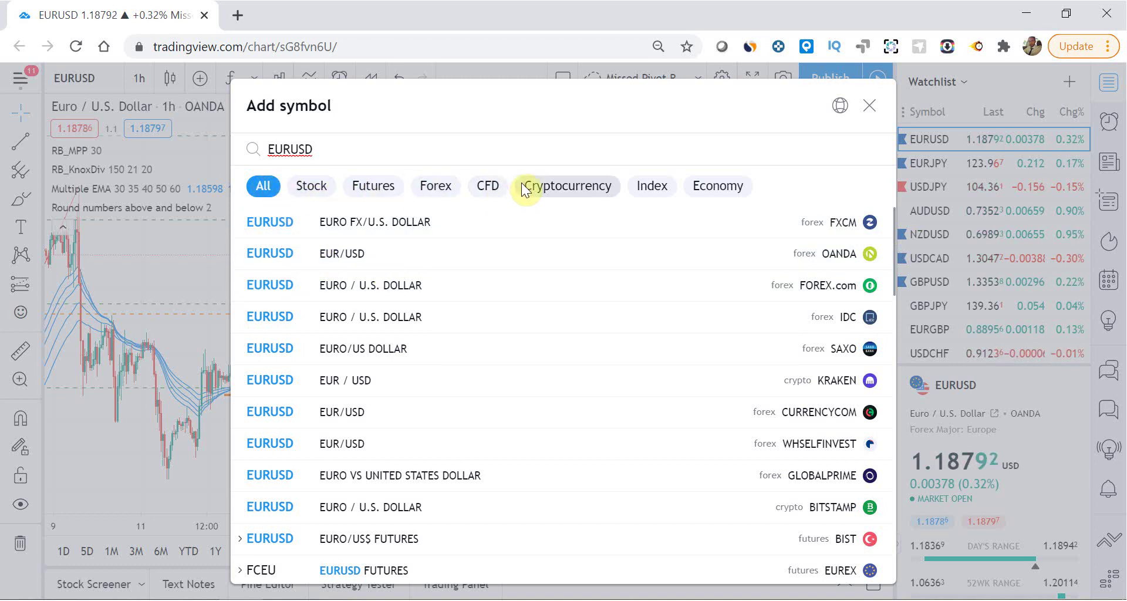
{"action": "left_click", "coordinate": [869, 107]}
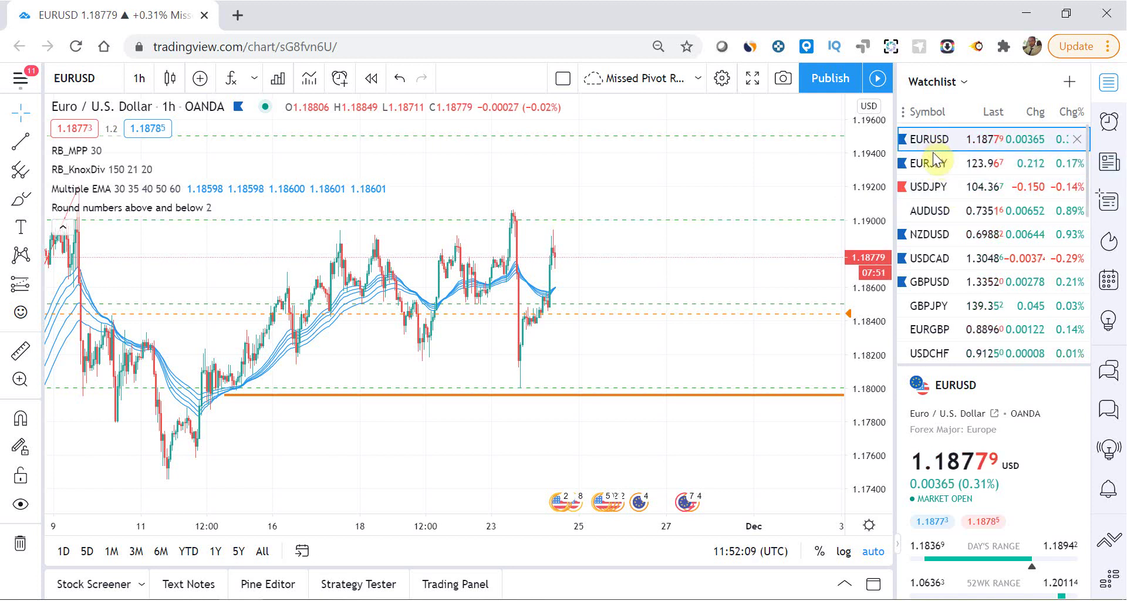
{"action": "mouse_move", "coordinate": [933, 176]}
{"action": "left_mouse_down"}
{"action": "mouse_move", "coordinate": [935, 208]}
{"action": "mouse_move", "coordinate": [929, 159]}
{"action": "left_mouse_up"}
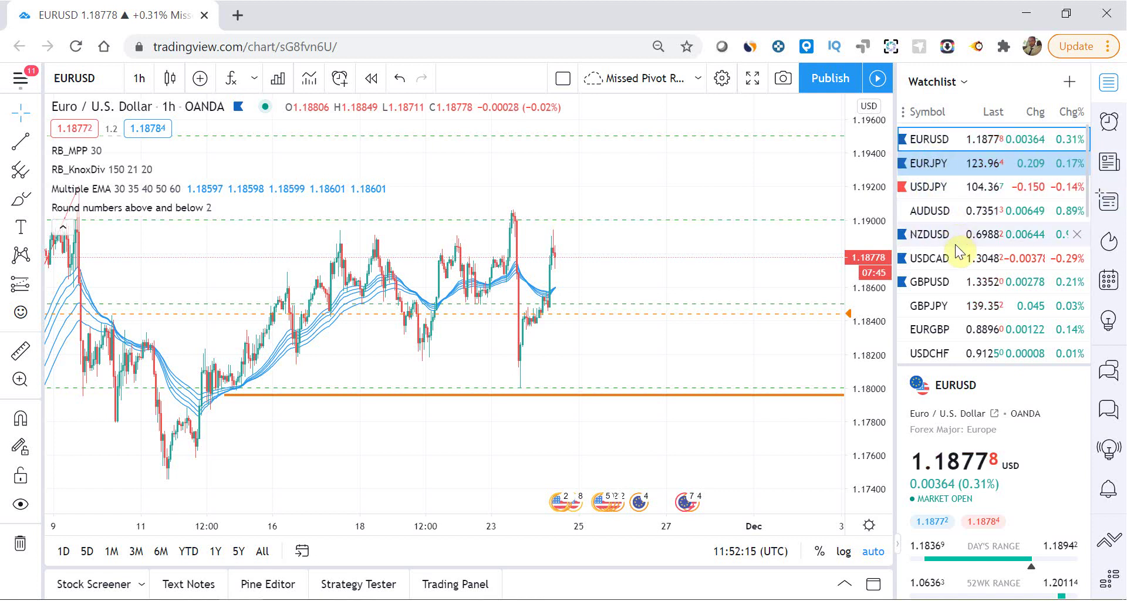
{"action": "scroll", "coordinate": [955, 245], "scroll_direction": "down", "scroll_amount": 1}
{"action": "scroll", "coordinate": [955, 245], "scroll_direction": "up", "scroll_amount": 1}
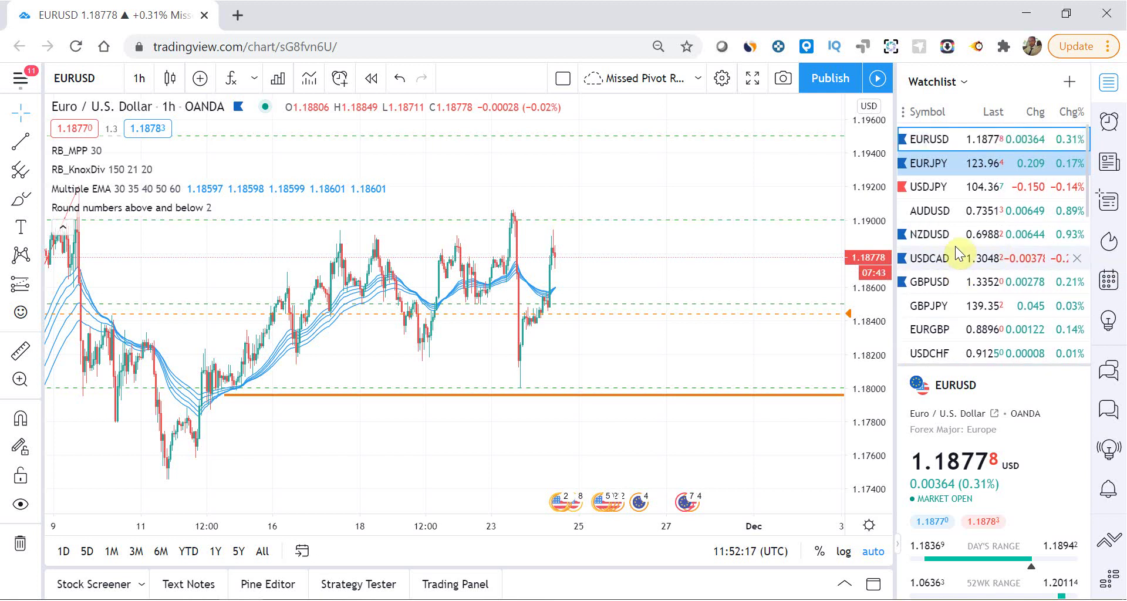
{"action": "scroll", "coordinate": [955, 247], "scroll_direction": "down", "scroll_amount": 2}
{"action": "scroll", "coordinate": [955, 247], "scroll_direction": "up", "scroll_amount": 2}
{"action": "scroll", "coordinate": [956, 247], "scroll_direction": "down", "scroll_amount": 3}
{"action": "scroll", "coordinate": [956, 247], "scroll_direction": "up", "scroll_amount": 3}
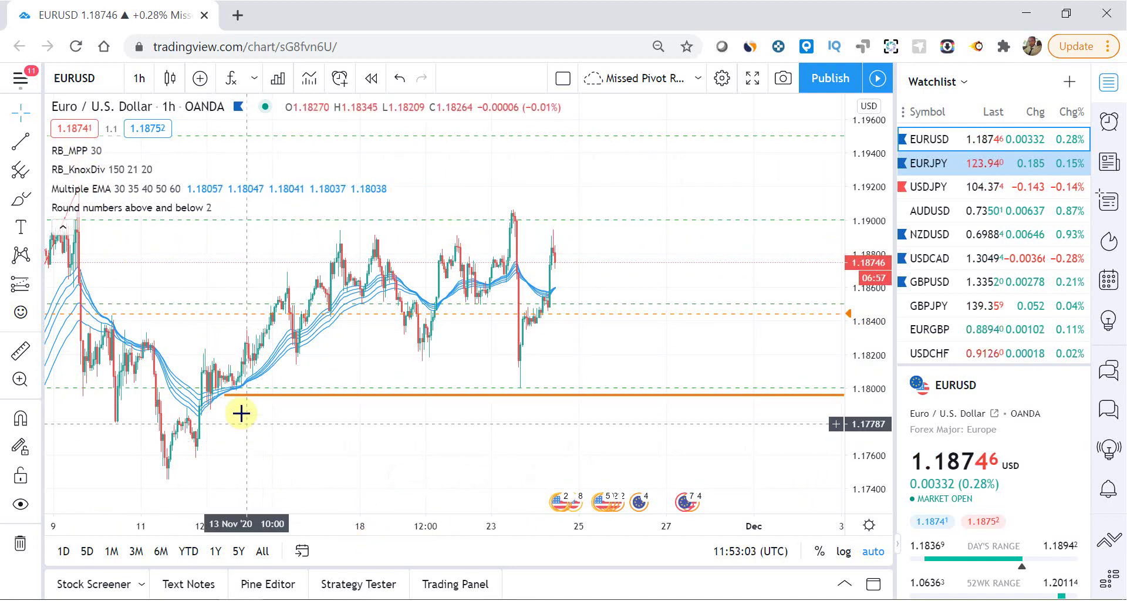
- View the Symbol options in the EURUSD chart's settings and close the settings
{"action": "left_click_drag", "start_coordinate": [239, 410], "coordinate": [254, 254]}
{"action": "right_click", "coordinate": [394, 145]}
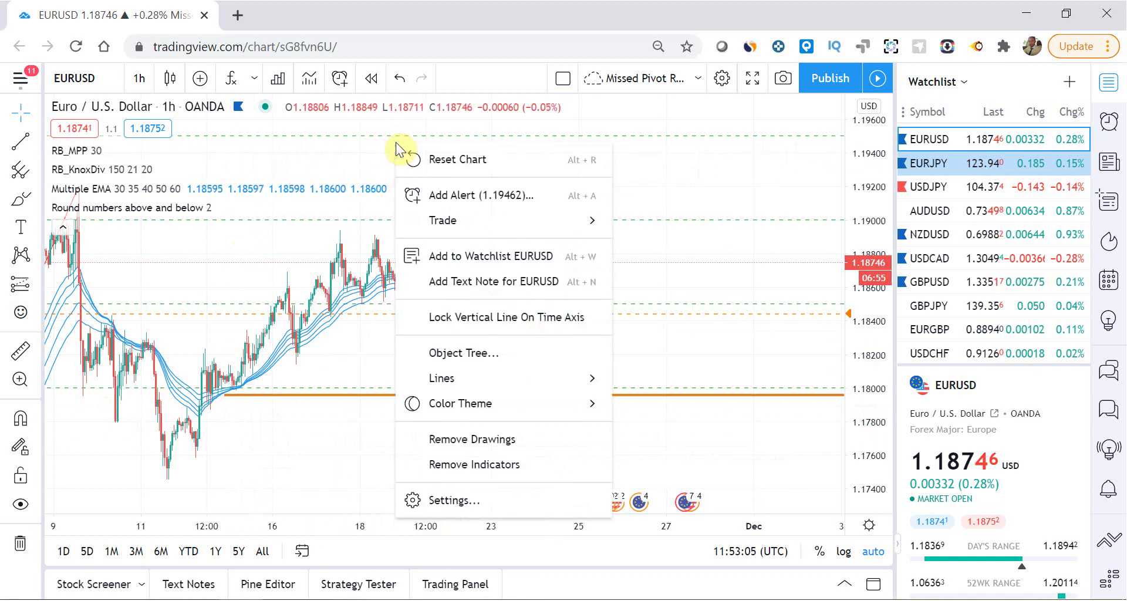
{"action": "left_click", "coordinate": [434, 502]}
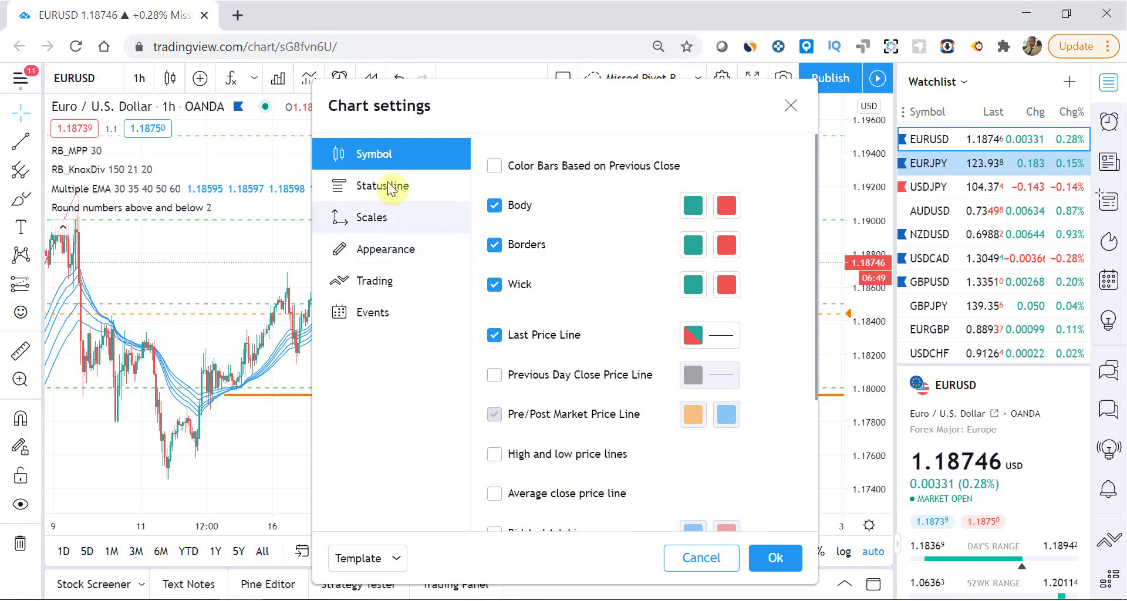
{"action": "left_click", "coordinate": [776, 556]}
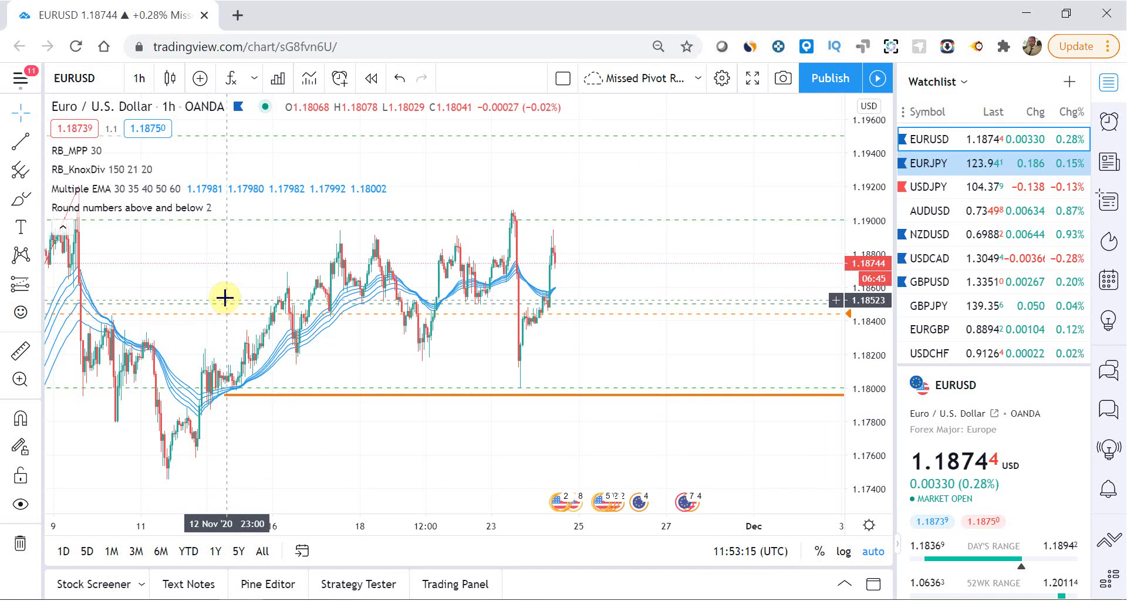
- Search the indicators and strategies for "moving average", look through the matches, and clear the search before closing the list
{"action": "left_click", "coordinate": [230, 82]}
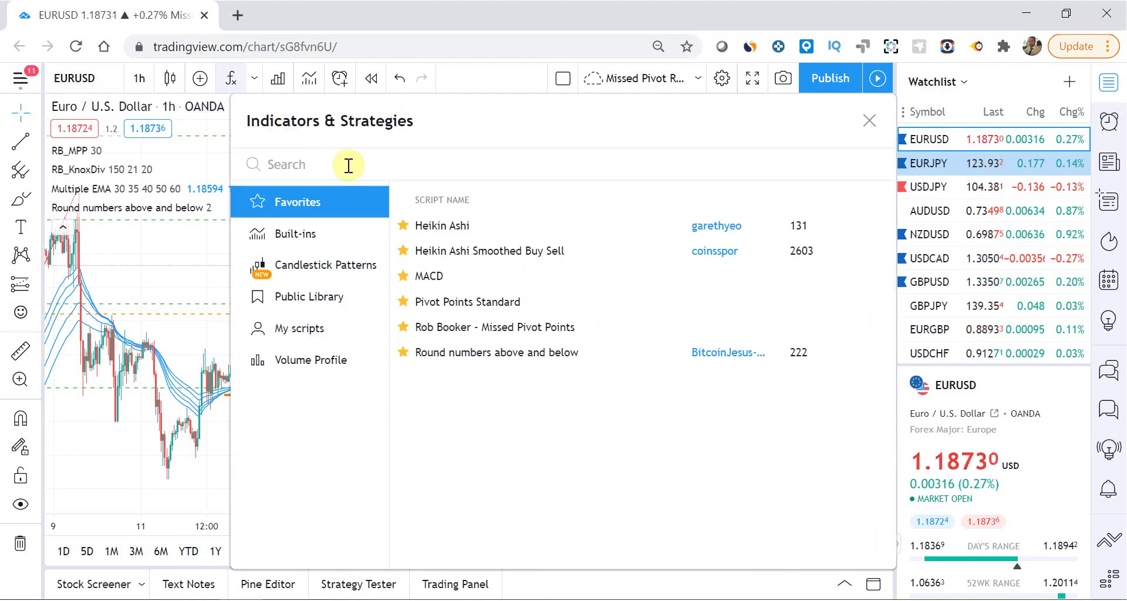
{"action": "type", "text": "moving av"}
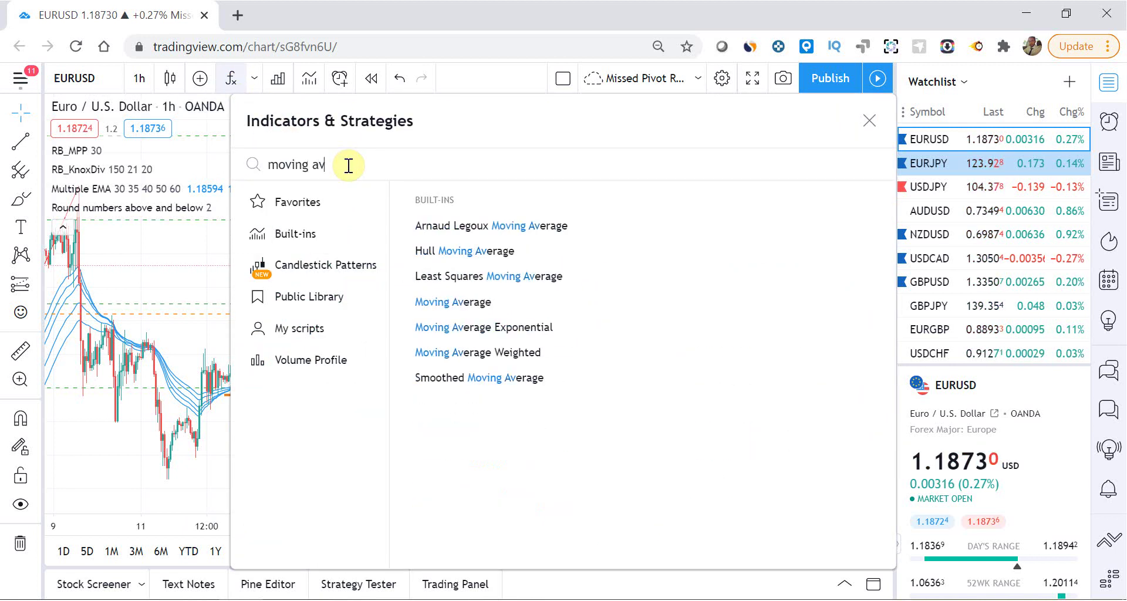
{"action": "type", "text": "erage"}
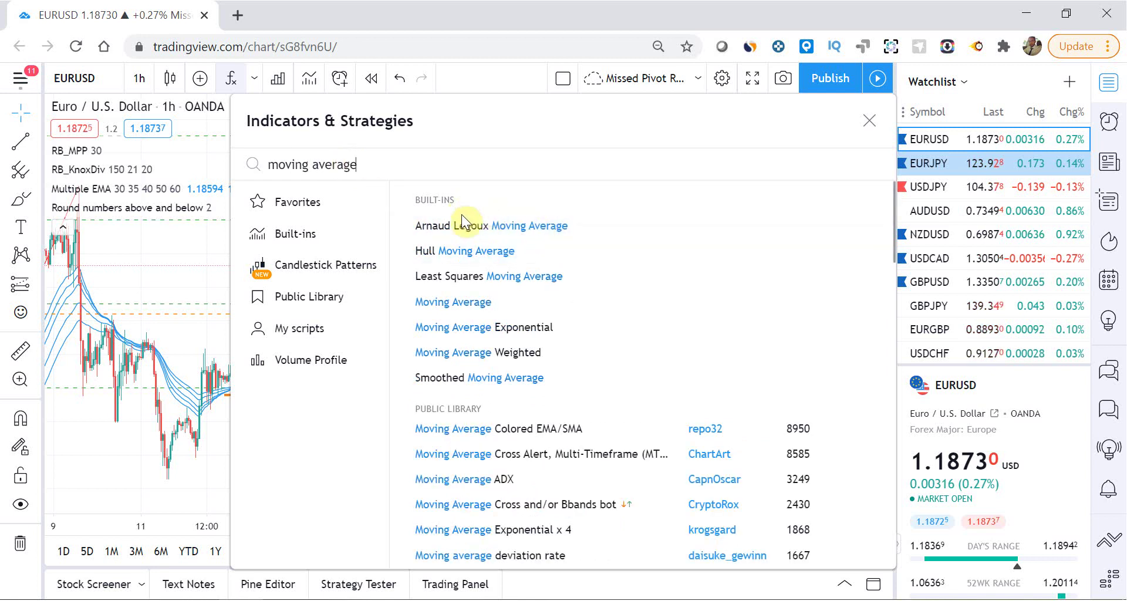
{"action": "scroll", "coordinate": [488, 318], "scroll_direction": "down", "scroll_amount": 12}
{"action": "scroll", "coordinate": [489, 317], "scroll_direction": "up", "scroll_amount": 12}
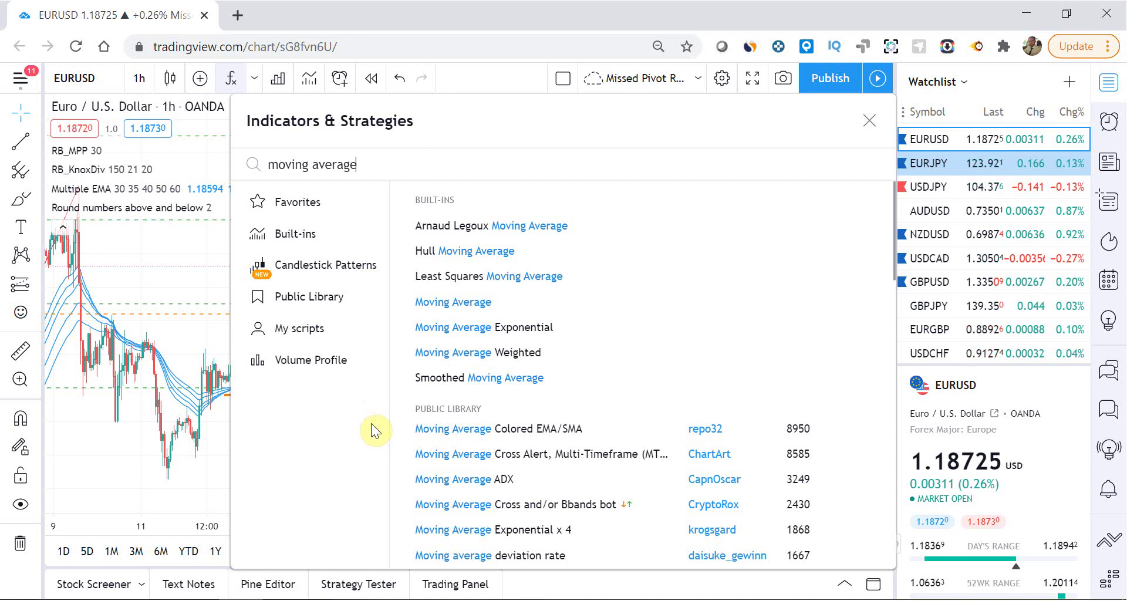
{"action": "key", "text": "BackSpace"}
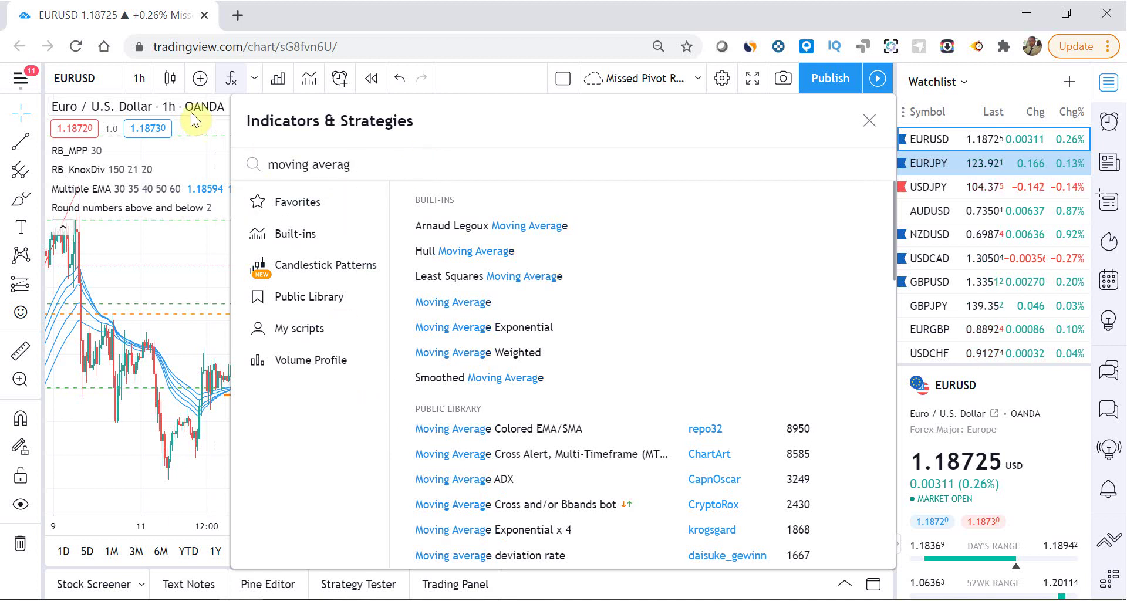
{"action": "key", "text": "BackSpace"}
{"action": "key", "text": "BackSpace"}
{"action": "key", "text": "BackSpace"}
{"action": "key", "text": "BackSpace"}
{"action": "key", "text": "BackSpace"}
{"action": "key", "text": "BackSpace"}
{"action": "key", "text": "BackSpace"}
{"action": "key", "text": "BackSpace"}
{"action": "key", "text": "BackSpace"}
{"action": "key", "text": "BackSpace"}
{"action": "key", "text": "BackSpace"}
{"action": "key", "text": "BackSpace"}
{"action": "key", "text": "BackSpace"}
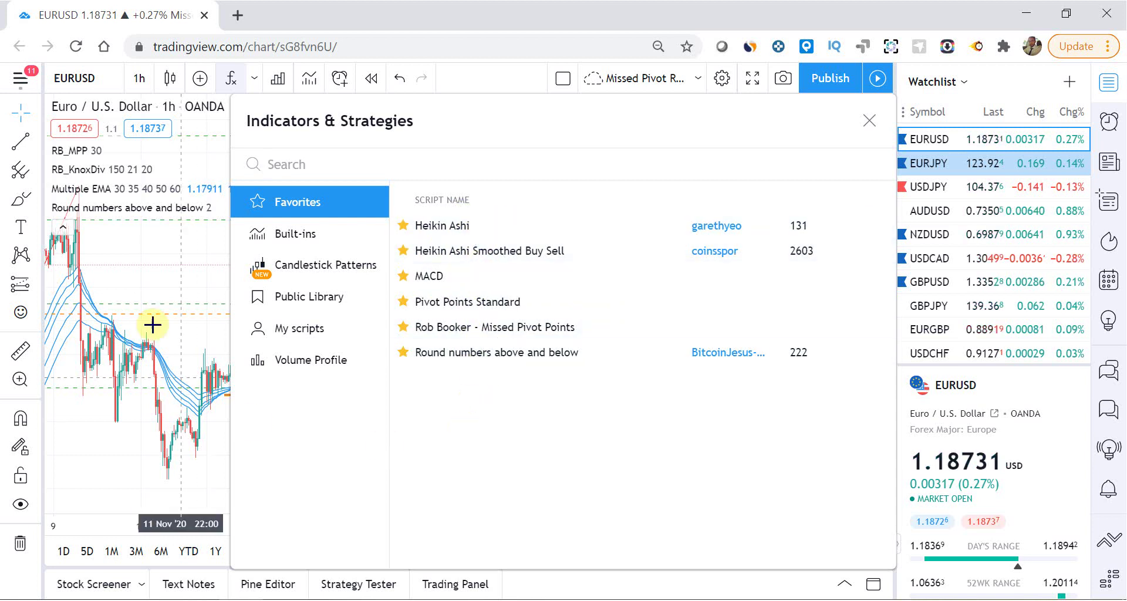
{"action": "left_click", "coordinate": [160, 262]}
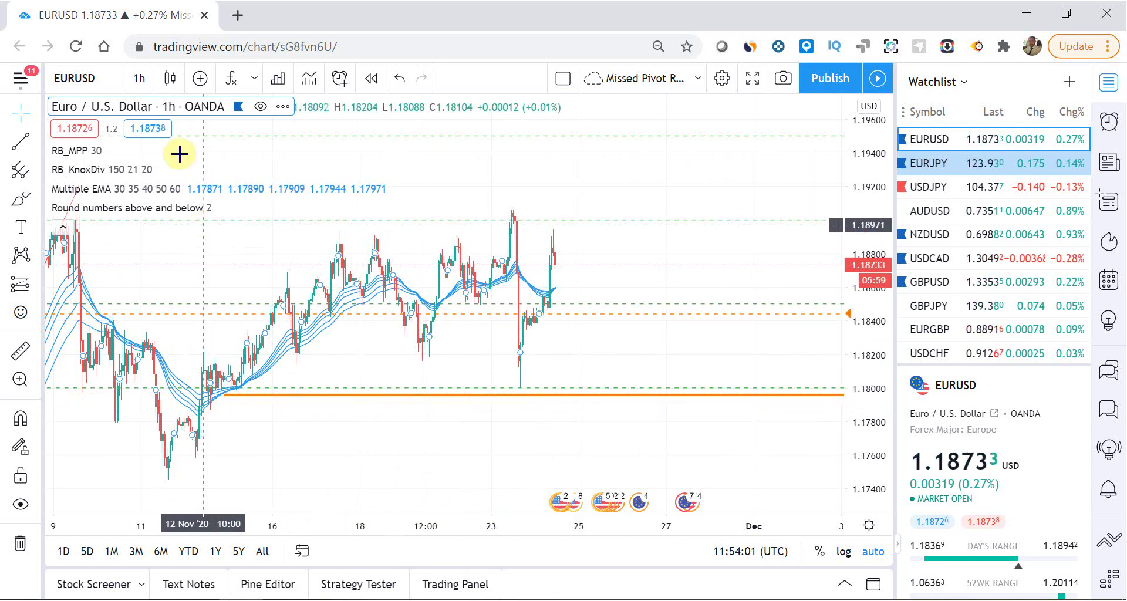
- Check the available chart types and save the current chart layout
{"action": "left_click", "coordinate": [170, 78]}
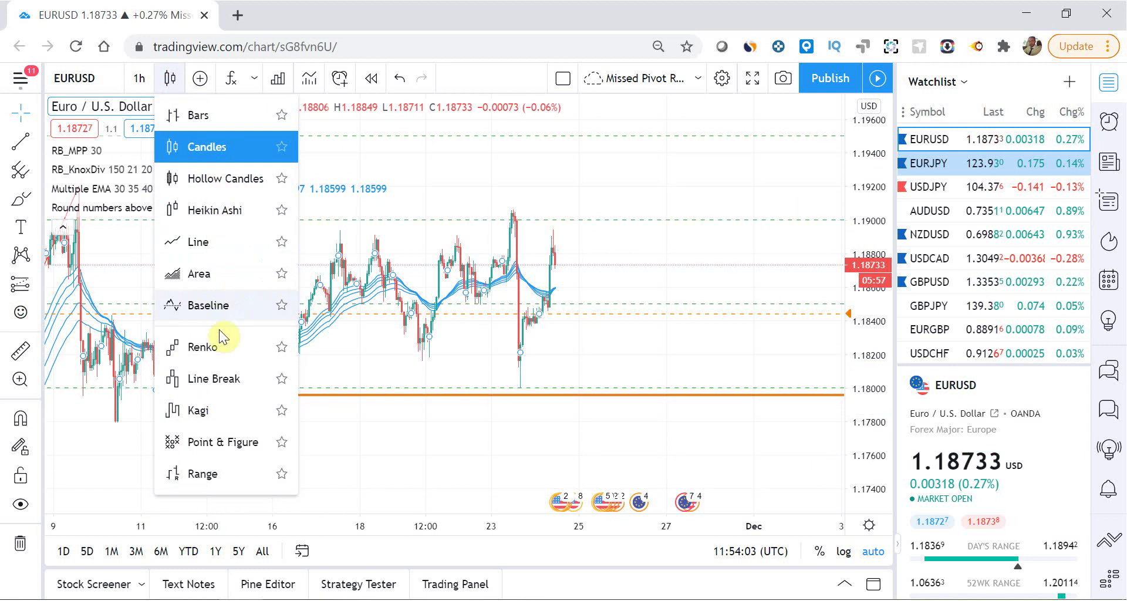
{"action": "left_click", "coordinate": [599, 352]}
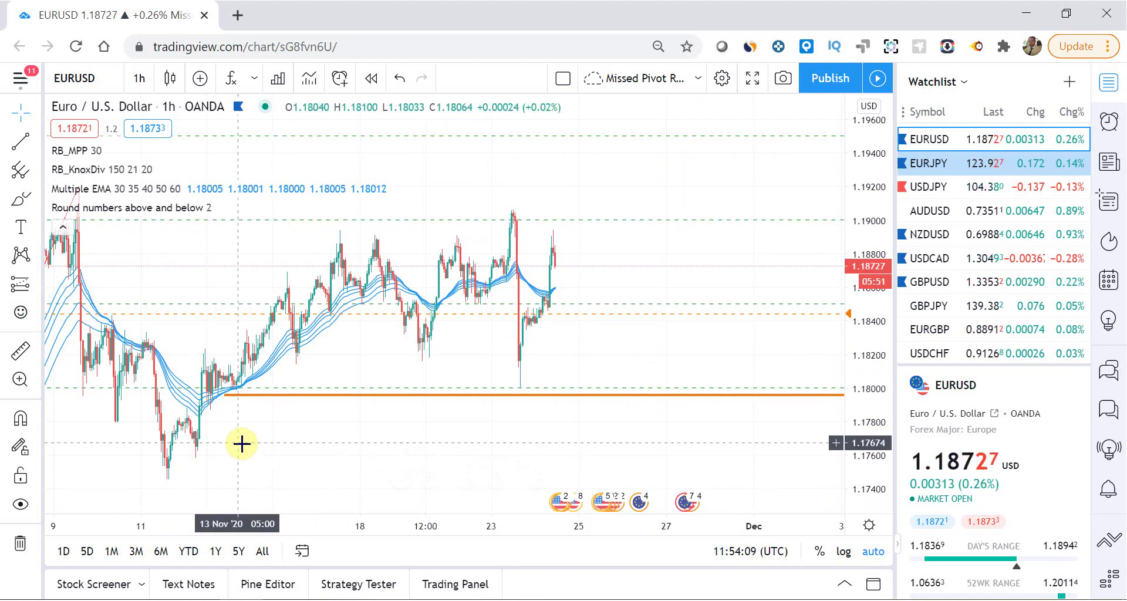
{"action": "left_click", "coordinate": [698, 78]}
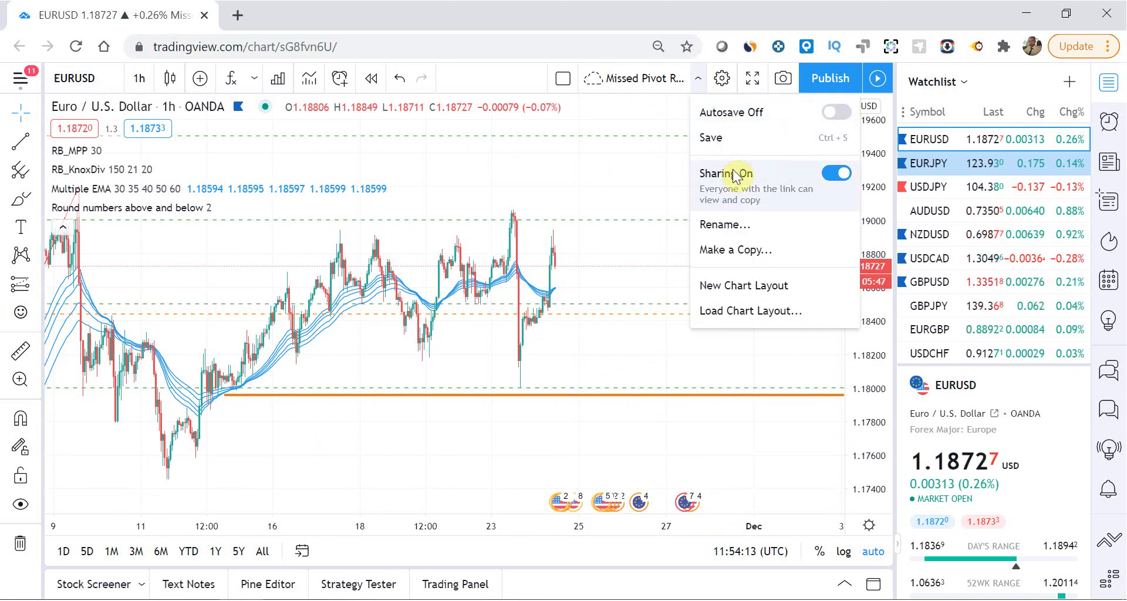
{"action": "left_click", "coordinate": [727, 136]}
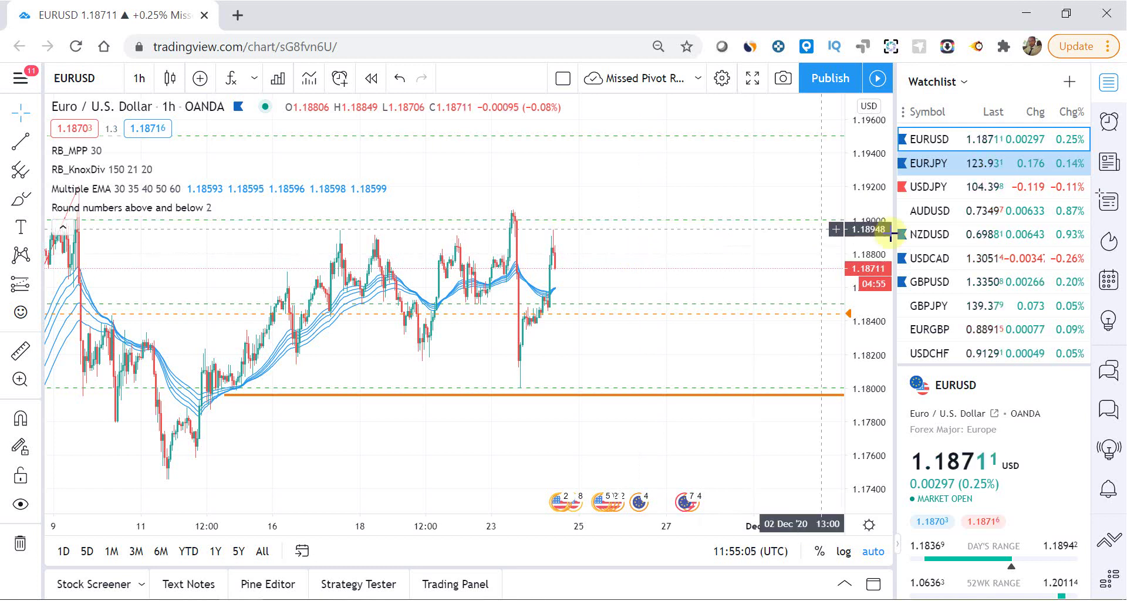
- Switch the chart to NZDUSD, compress its price scale, and remove the price alert between the 0.69000 and 0.69500 levels
{"action": "left_click", "coordinate": [926, 244]}
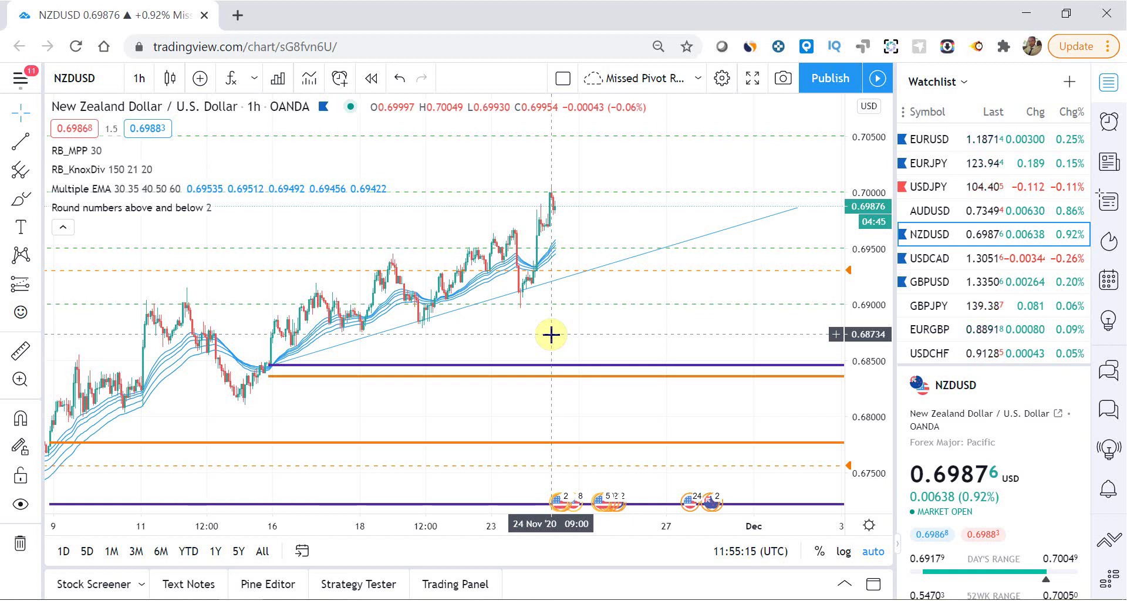
{"action": "left_click_drag", "start_coordinate": [873, 283], "coordinate": [865, 329]}
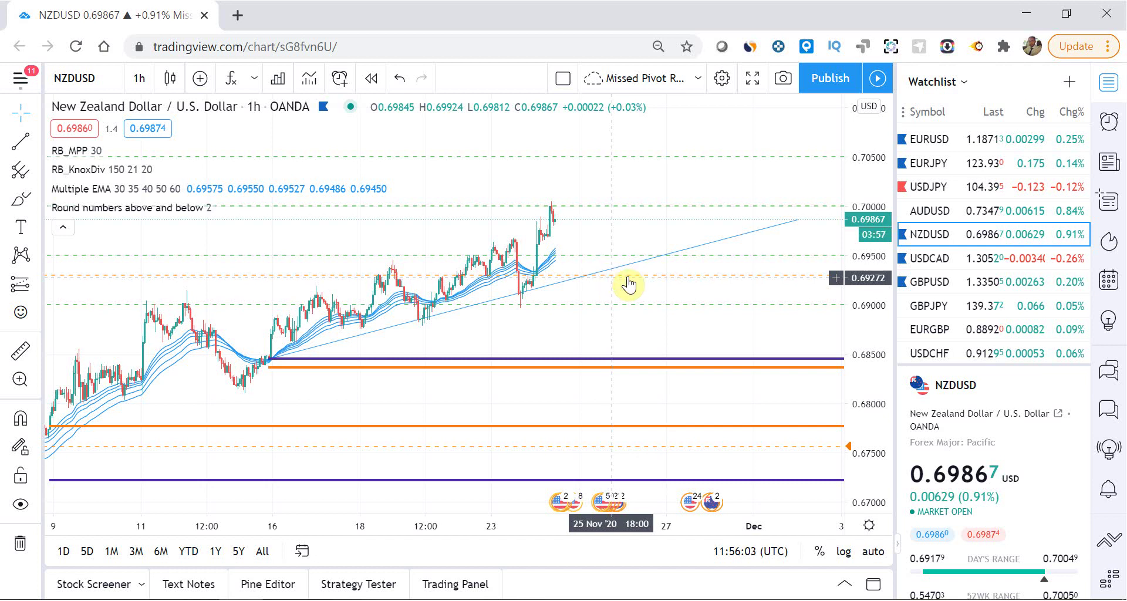
{"action": "right_click", "coordinate": [640, 278]}
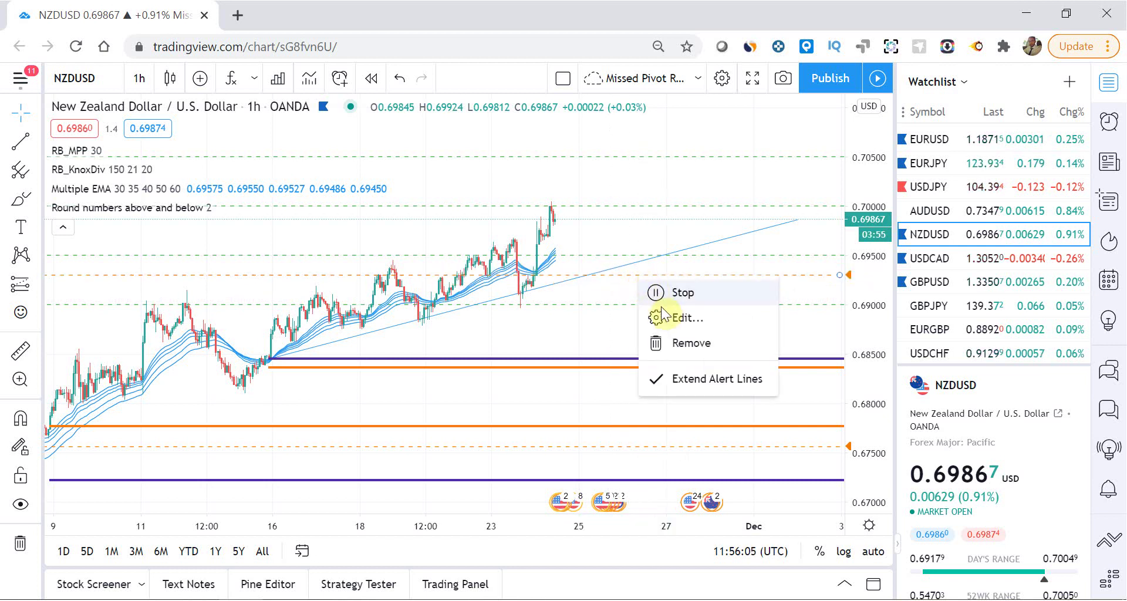
{"action": "left_click", "coordinate": [690, 342]}
{"action": "left_click", "coordinate": [674, 382]}
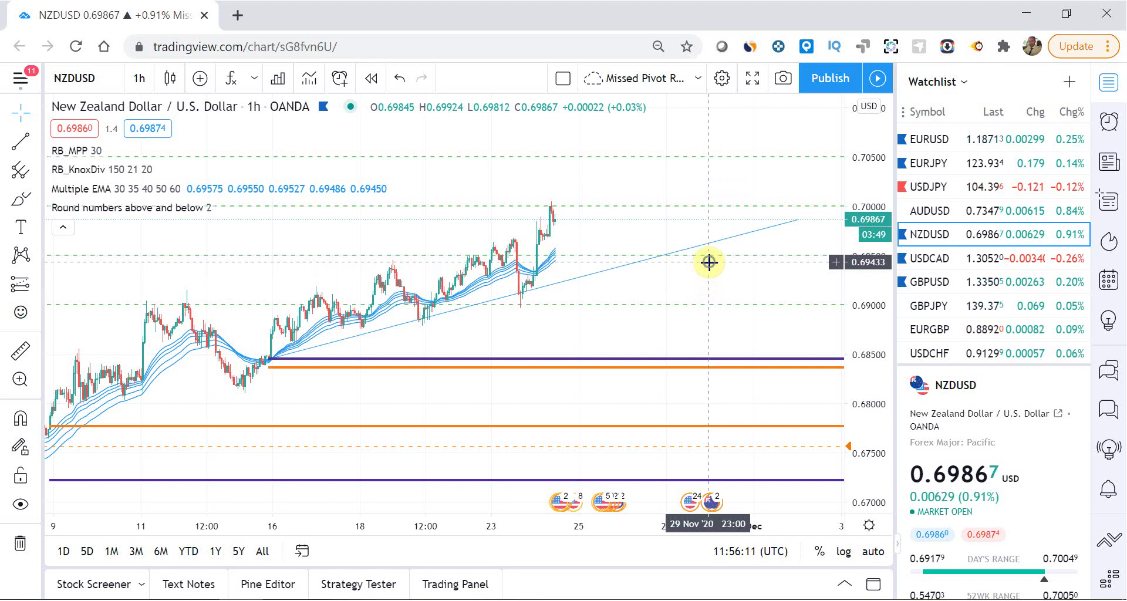
- Create an NZDUSD alert for price crossing 0.69433 that fires only once, notifies on the app, and expires 2020-12-24 at 11:56
{"action": "right_click", "coordinate": [708, 262]}
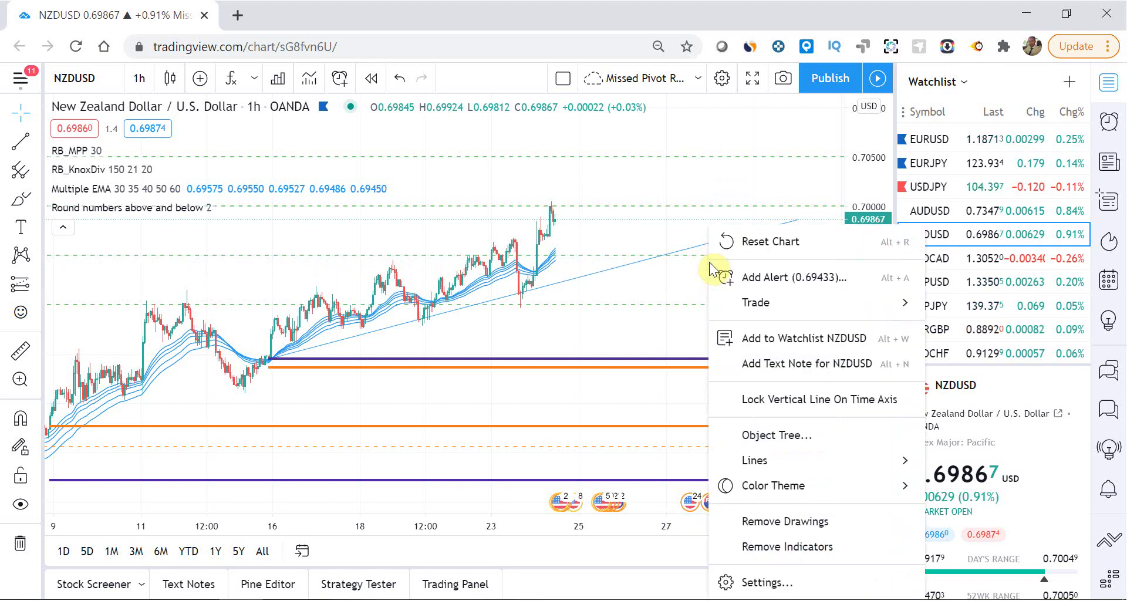
{"action": "left_click", "coordinate": [751, 281]}
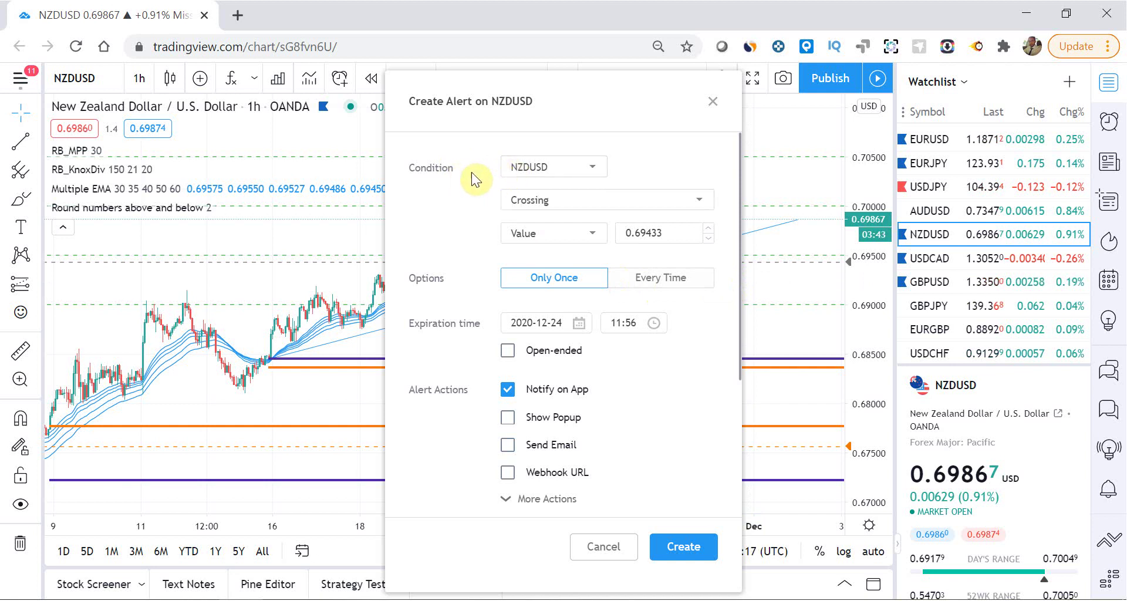
{"action": "left_click", "coordinate": [597, 203]}
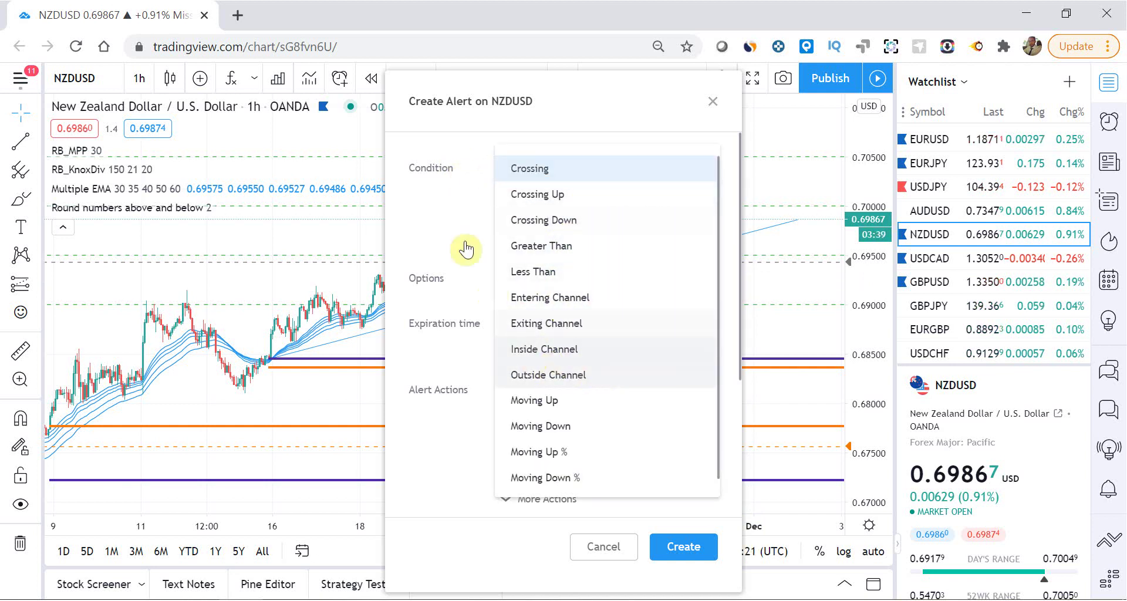
{"action": "left_click", "coordinate": [442, 214]}
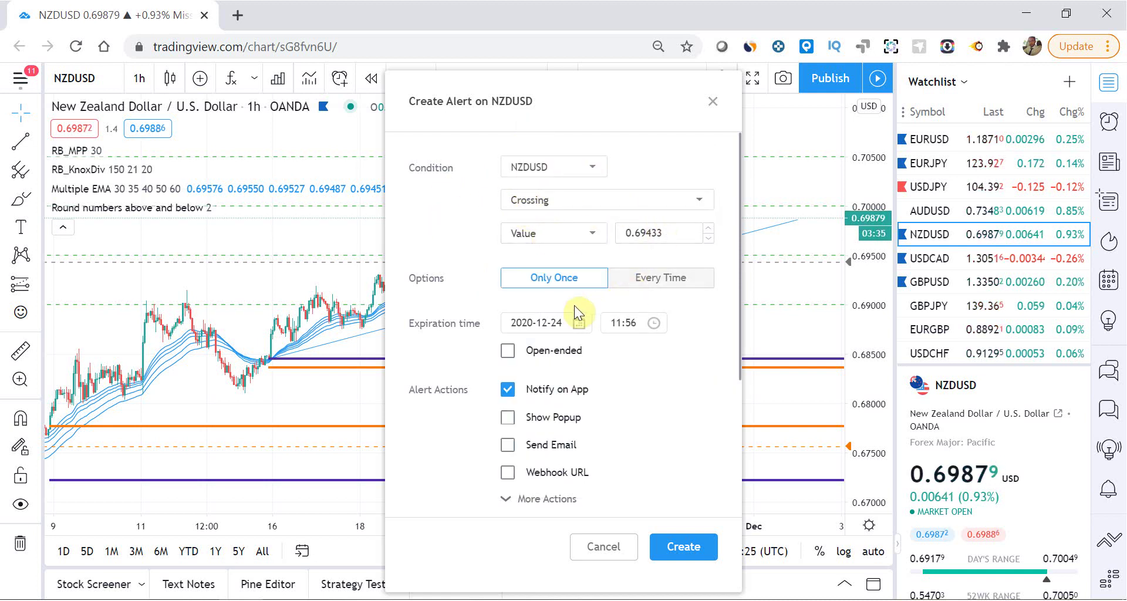
{"action": "left_click", "coordinate": [640, 280]}
{"action": "left_click", "coordinate": [560, 283]}
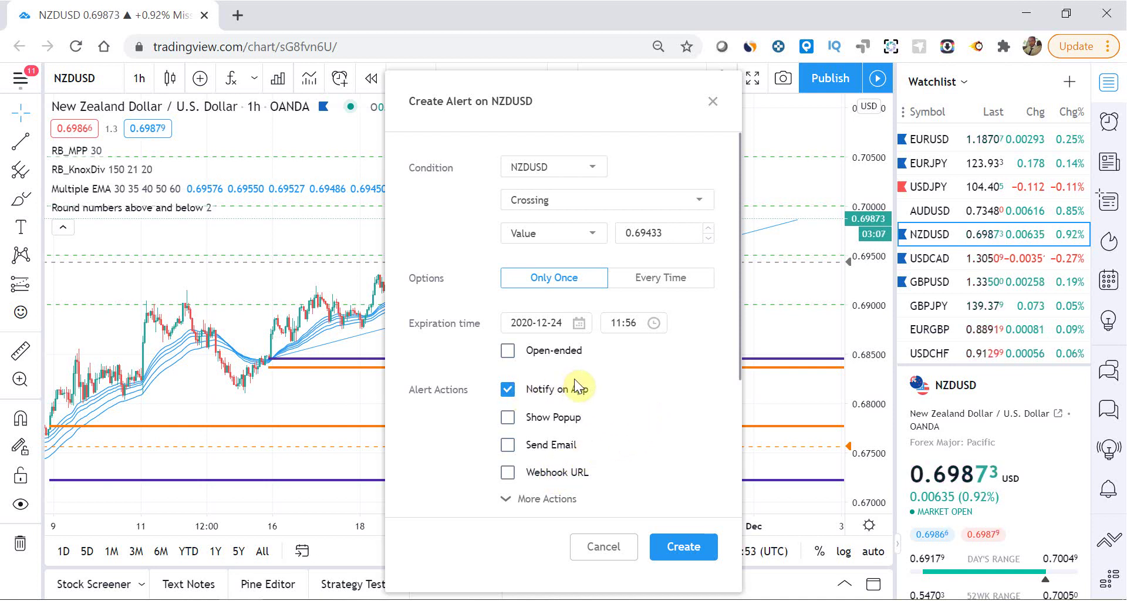
{"action": "scroll", "coordinate": [574, 386], "scroll_direction": "down", "scroll_amount": 1}
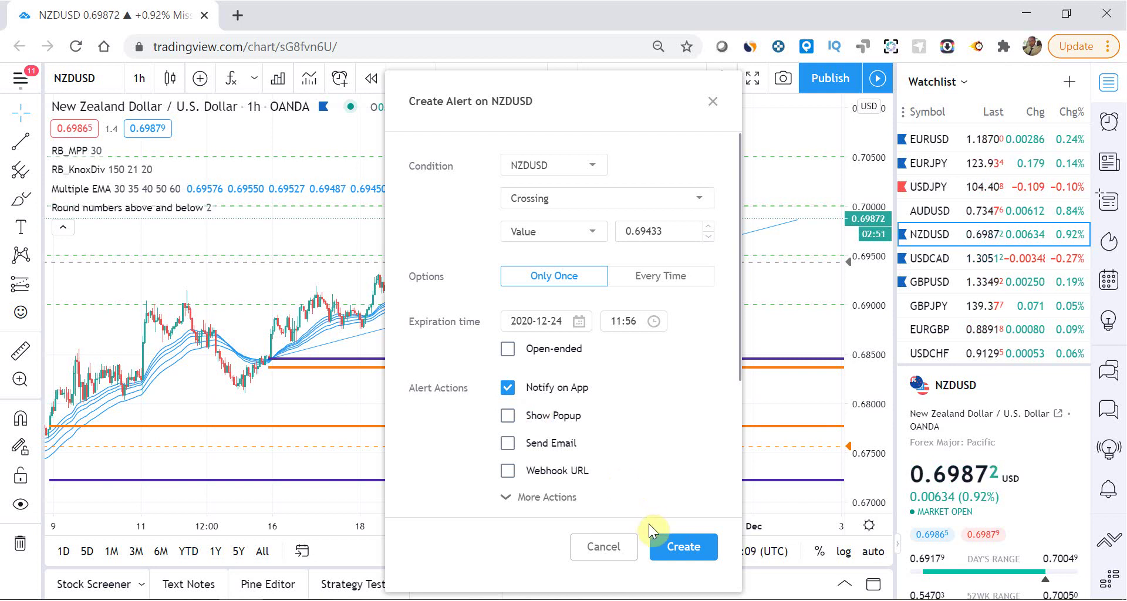
{"action": "left_click", "coordinate": [678, 548]}
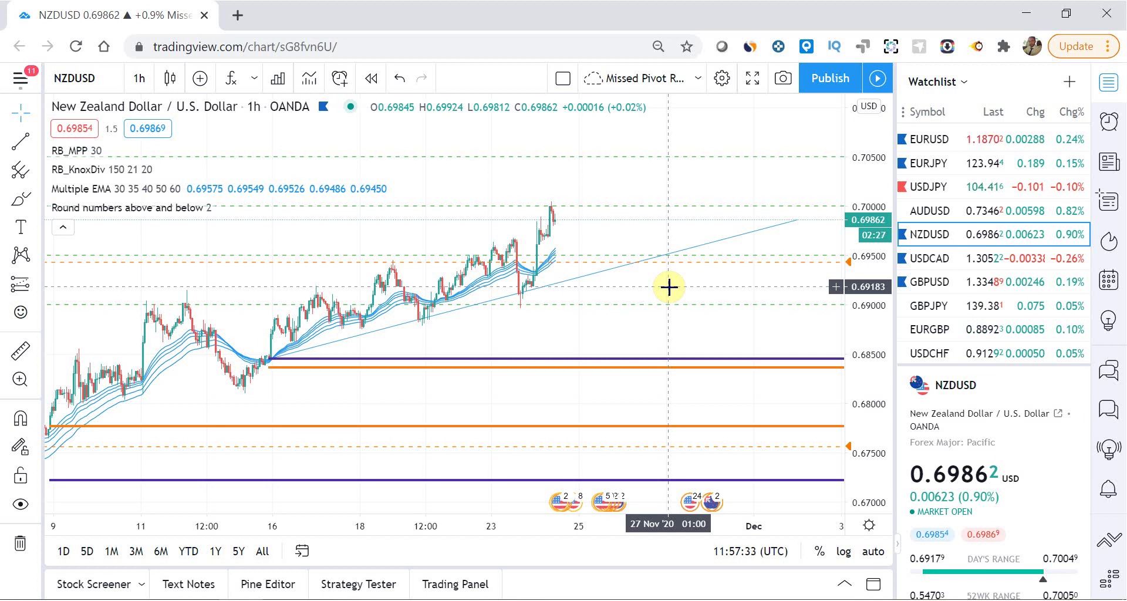
{"action": "left_click", "coordinate": [463, 309]}
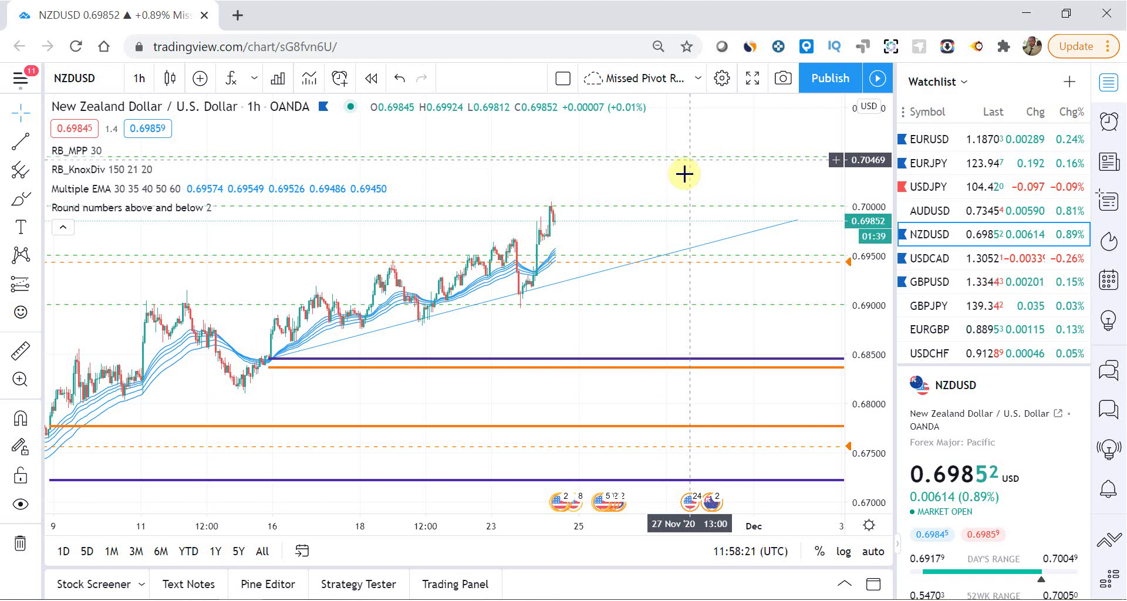
- Review the EURUSD and EURJPY charts from the watchlist one after the other
{"action": "mouse_move", "coordinate": [899, 140]}
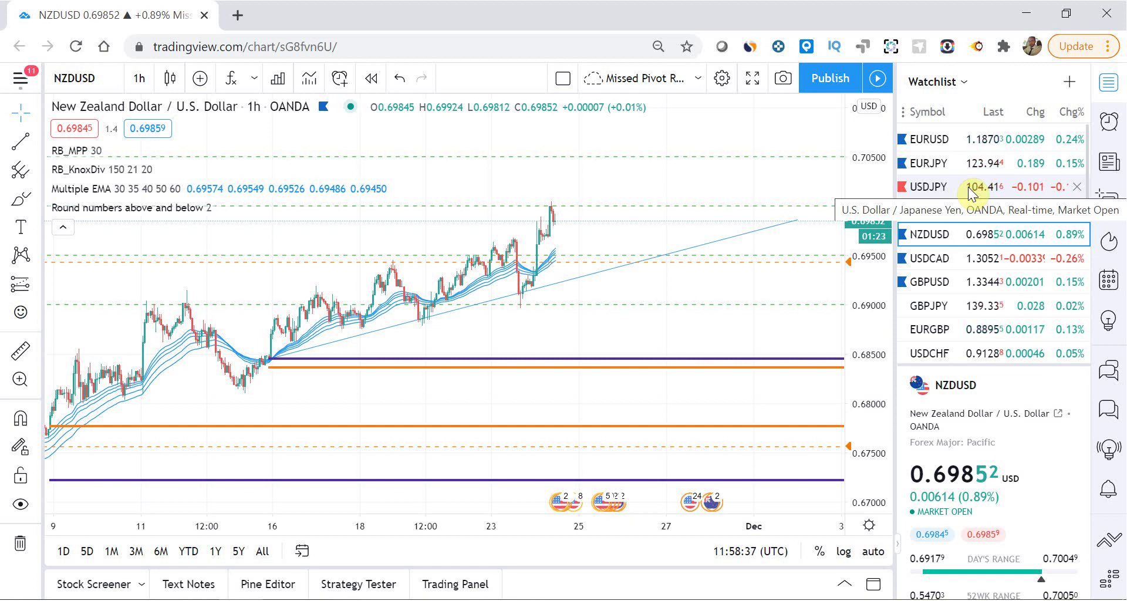
{"action": "left_click", "coordinate": [933, 141]}
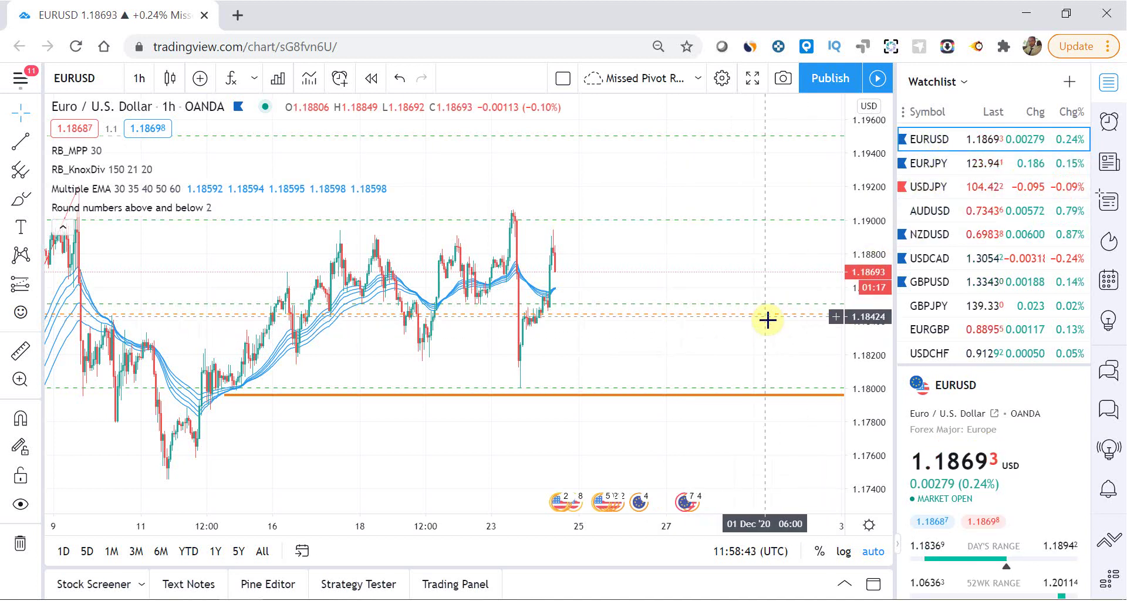
{"action": "left_click", "coordinate": [921, 172]}
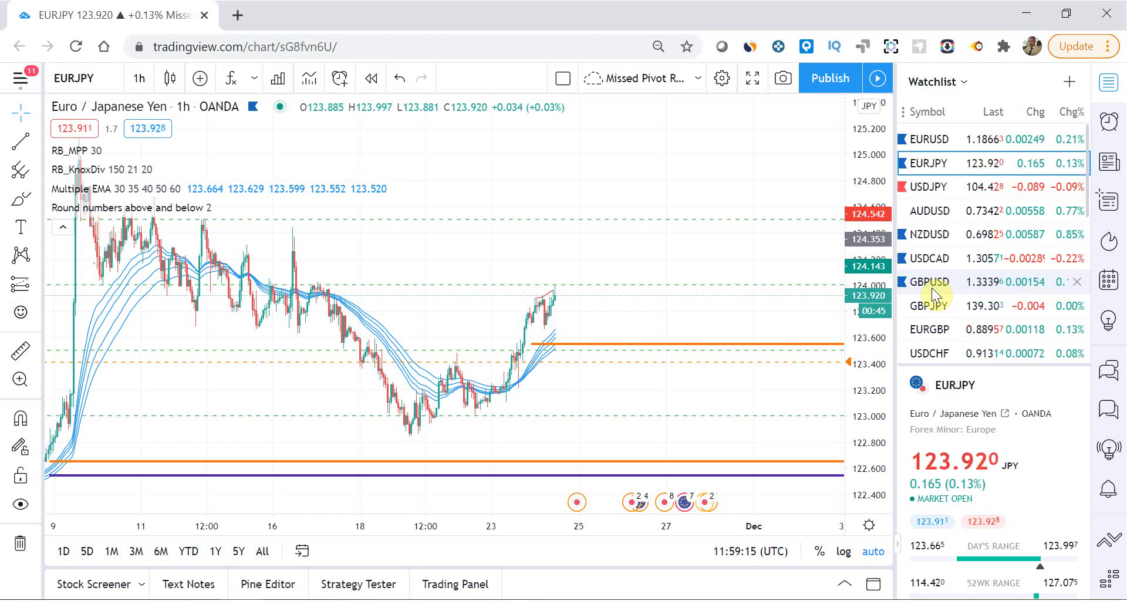
- Switch the chart to USDJPY and brush a freehand mark beneath the red divergence lines between 16 and 18 November
{"action": "left_click", "coordinate": [920, 187]}
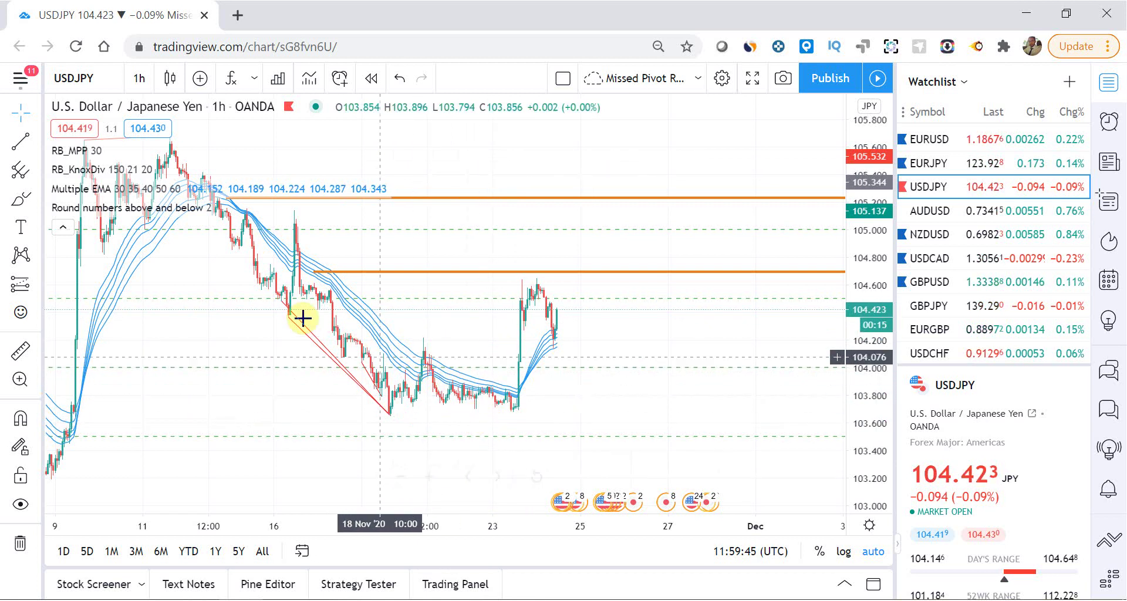
{"action": "left_click", "coordinate": [21, 203]}
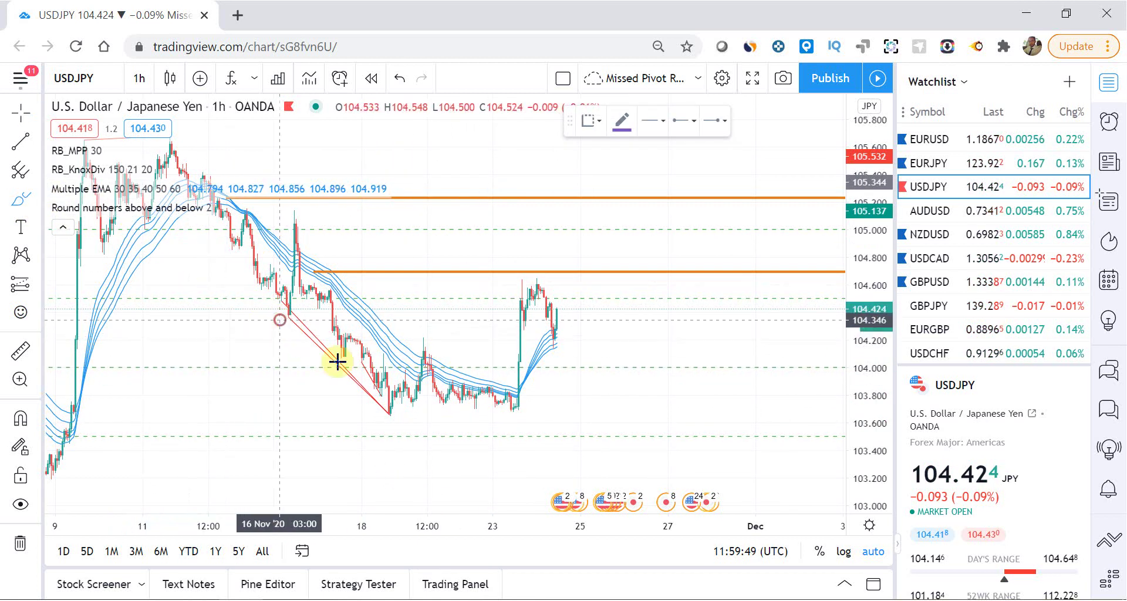
{"action": "left_click_drag", "start_coordinate": [286, 324], "coordinate": [341, 387]}
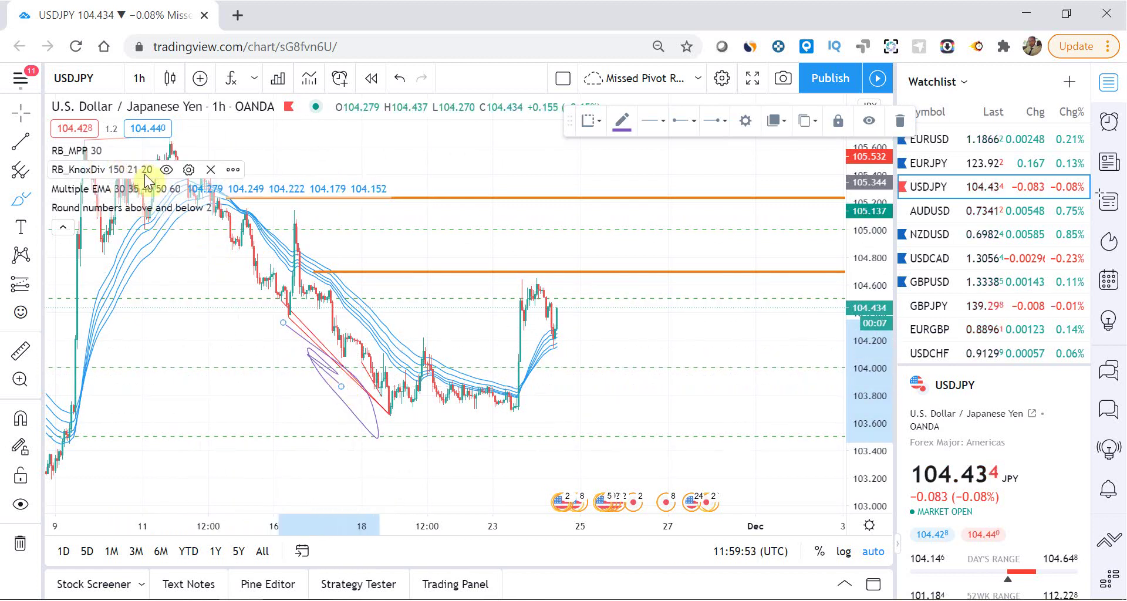
{"action": "left_click", "coordinate": [238, 188]}
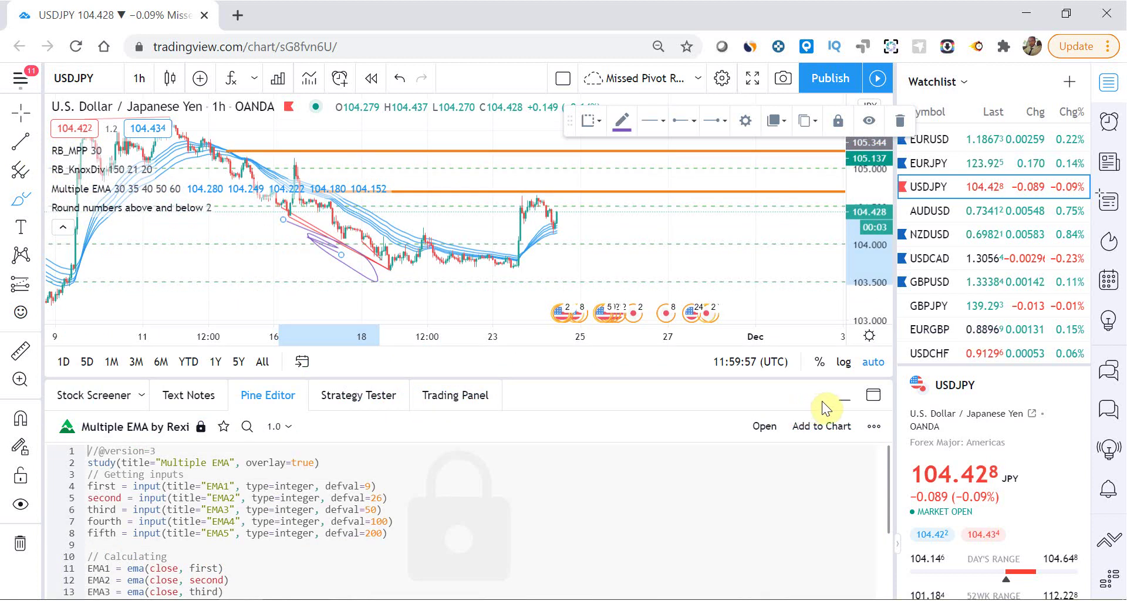
{"action": "left_click", "coordinate": [838, 399]}
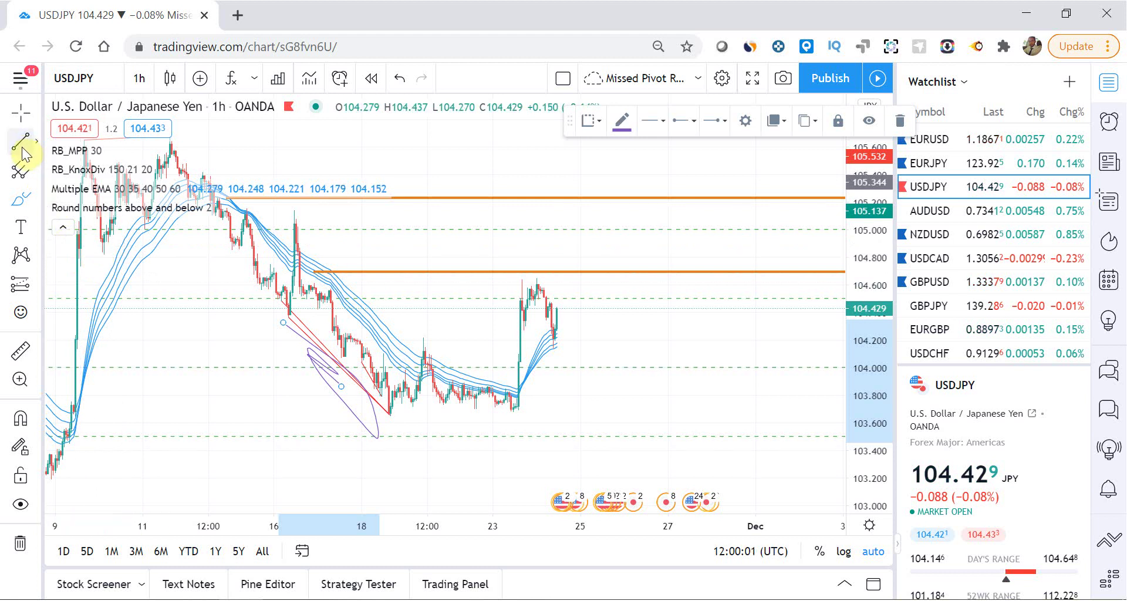
- Circle the USDJPY price base near 103.800 around 23 November with a freehand Brush stroke
{"action": "left_click", "coordinate": [37, 199]}
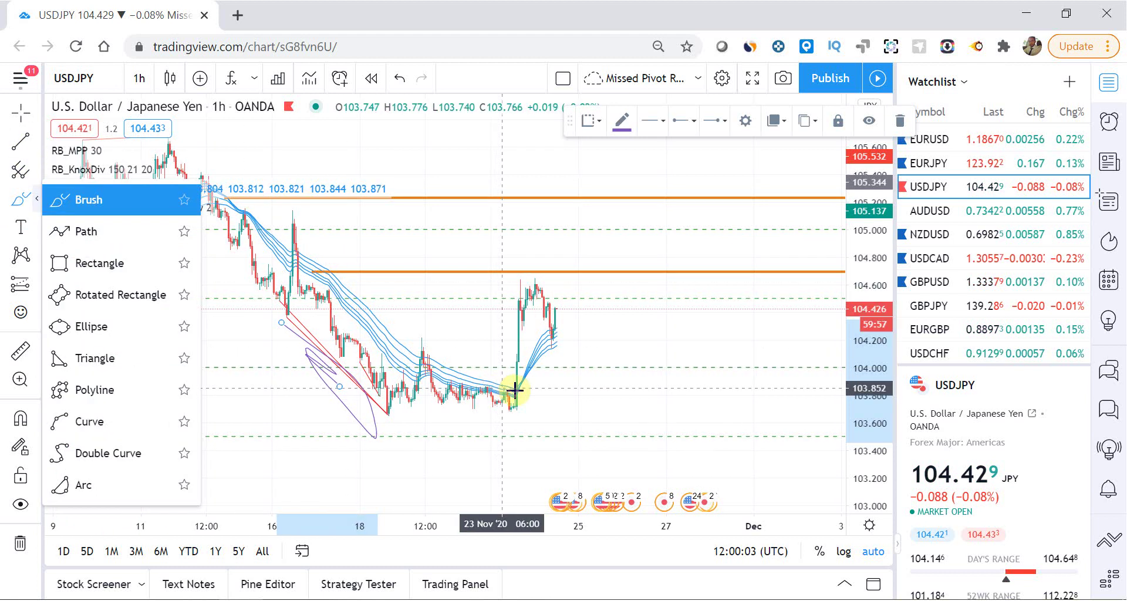
{"action": "left_click", "coordinate": [121, 198]}
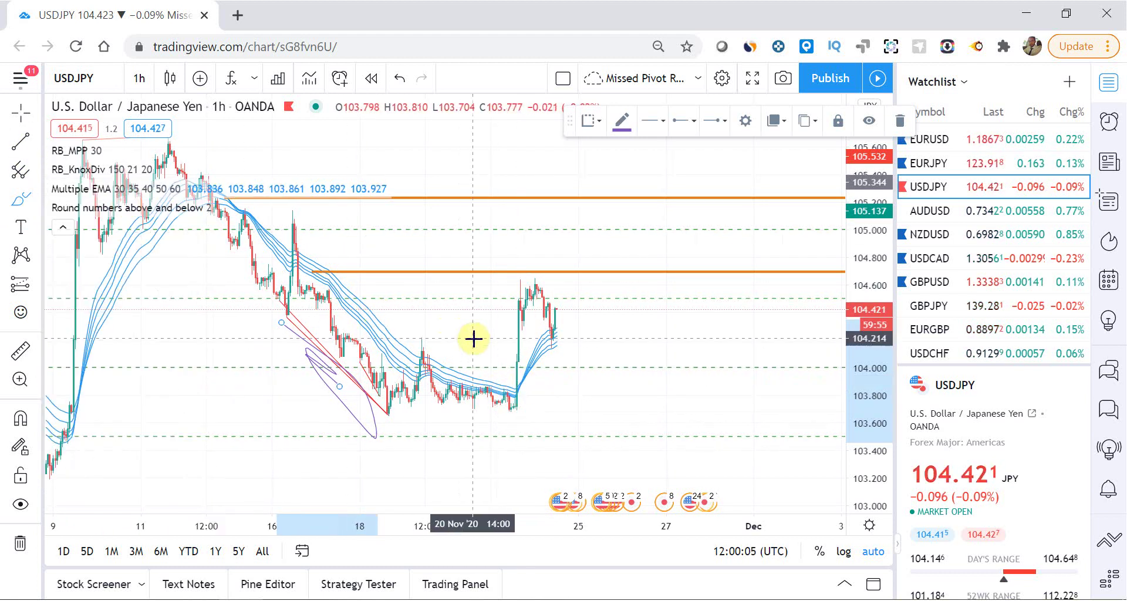
{"action": "mouse_move", "coordinate": [487, 355]}
{"action": "left_mouse_down"}
{"action": "mouse_move", "coordinate": [545, 411]}
{"action": "mouse_move", "coordinate": [466, 384]}
{"action": "mouse_move", "coordinate": [509, 350]}
{"action": "left_mouse_up"}
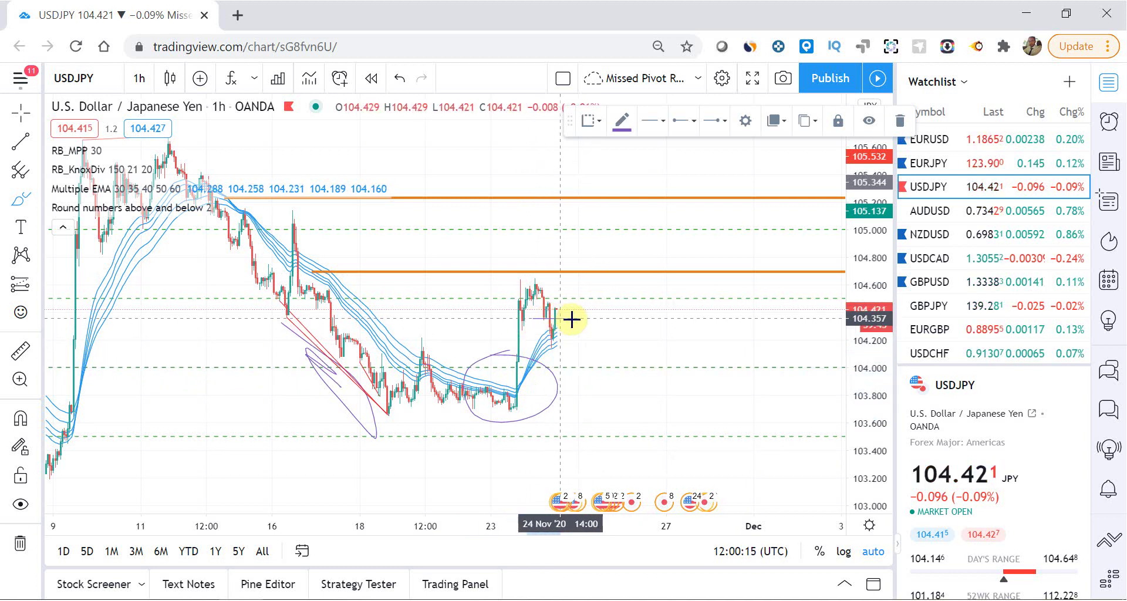
- Mark the USDJPY levels at about 104.36, 103.98 and 104.98 with short horizontal brush strokes around 24 November
{"action": "left_click_drag", "start_coordinate": [582, 318], "coordinate": [543, 318]}
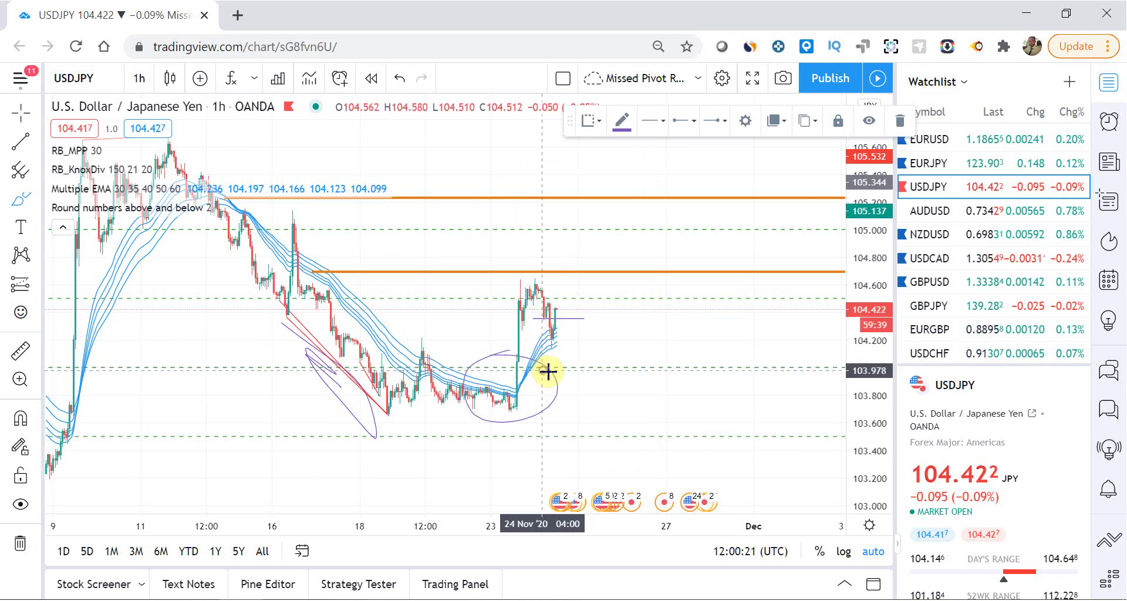
{"action": "left_click_drag", "start_coordinate": [546, 371], "coordinate": [575, 377]}
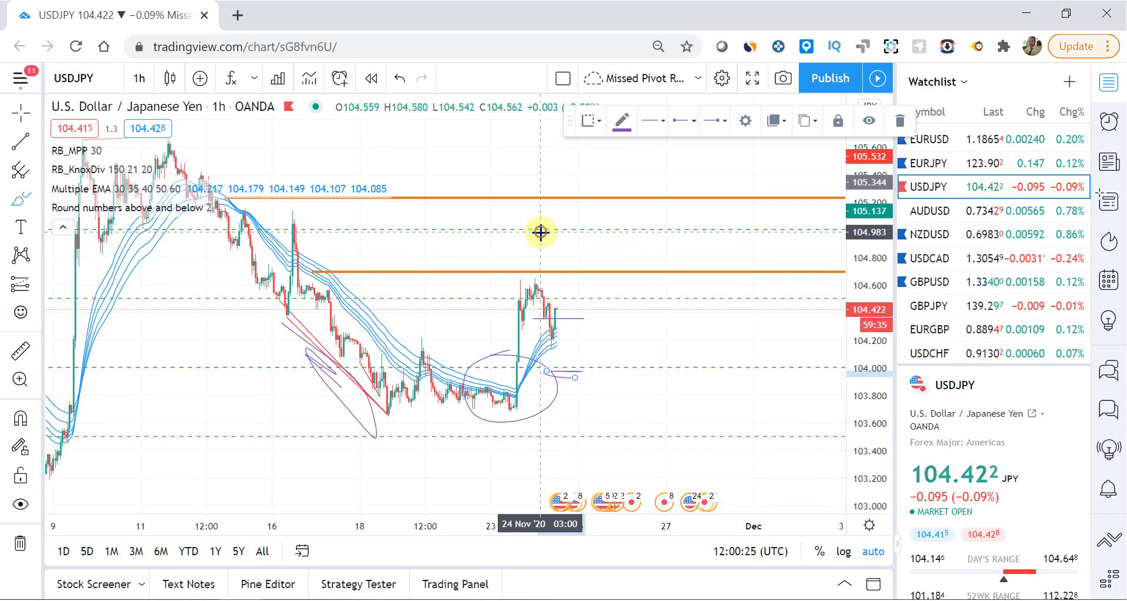
{"action": "left_click_drag", "start_coordinate": [604, 233], "coordinate": [542, 231]}
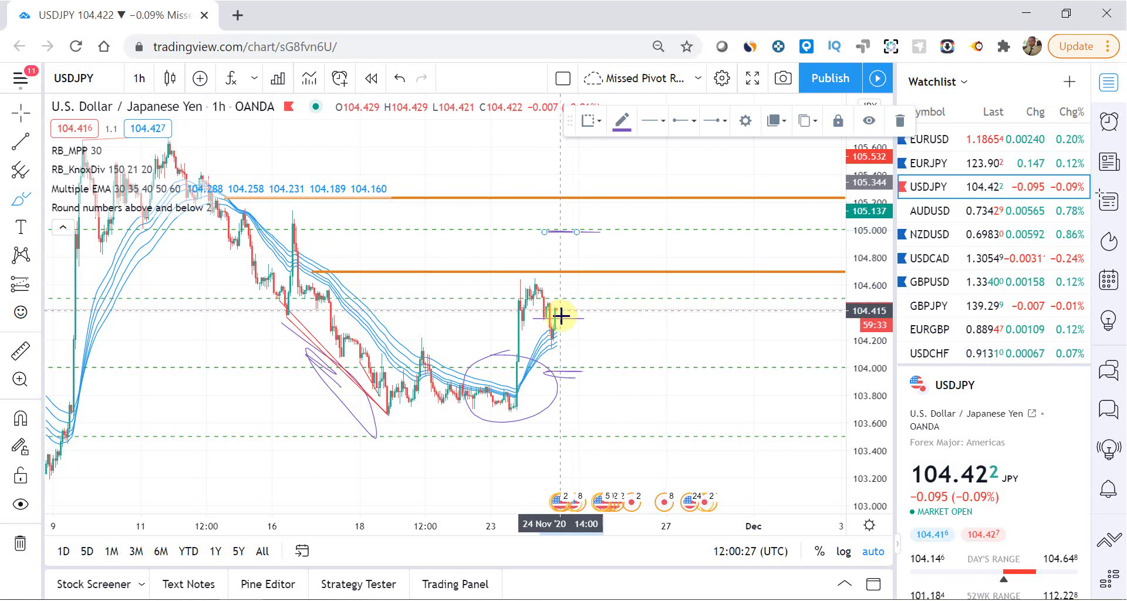
- Brush short strokes and a small circle around the orange line near 104.700, plus a large loop around the whole USDJPY setup
{"action": "left_click_drag", "start_coordinate": [605, 294], "coordinate": [615, 265]}
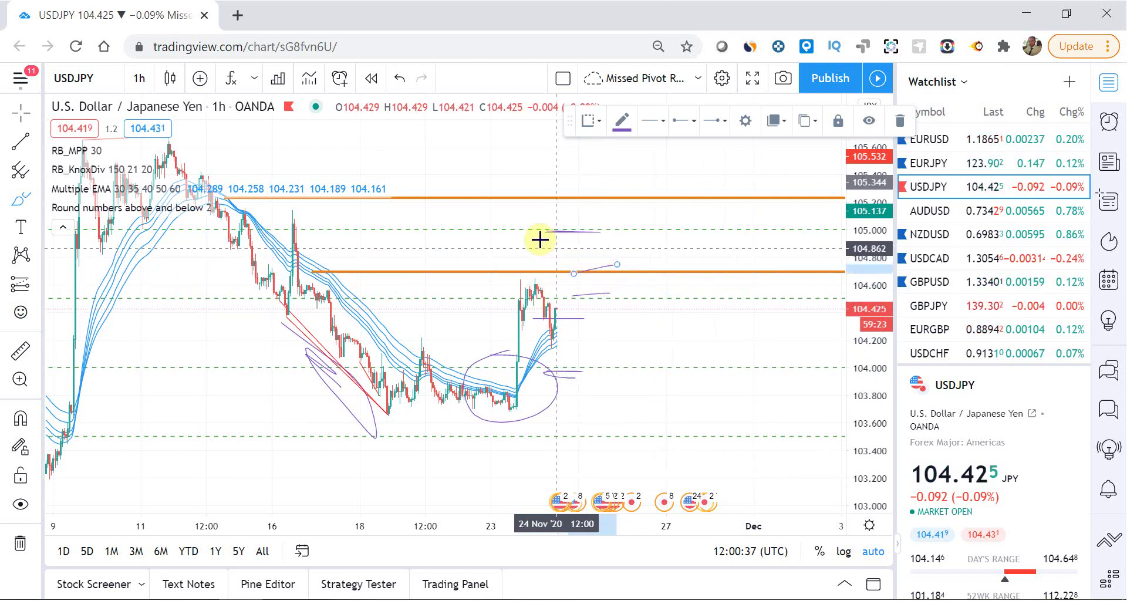
{"action": "mouse_move", "coordinate": [621, 259]}
{"action": "left_mouse_down"}
{"action": "mouse_move", "coordinate": [593, 256]}
{"action": "mouse_move", "coordinate": [571, 292]}
{"action": "mouse_move", "coordinate": [622, 276]}
{"action": "mouse_move", "coordinate": [614, 254]}
{"action": "left_mouse_up"}
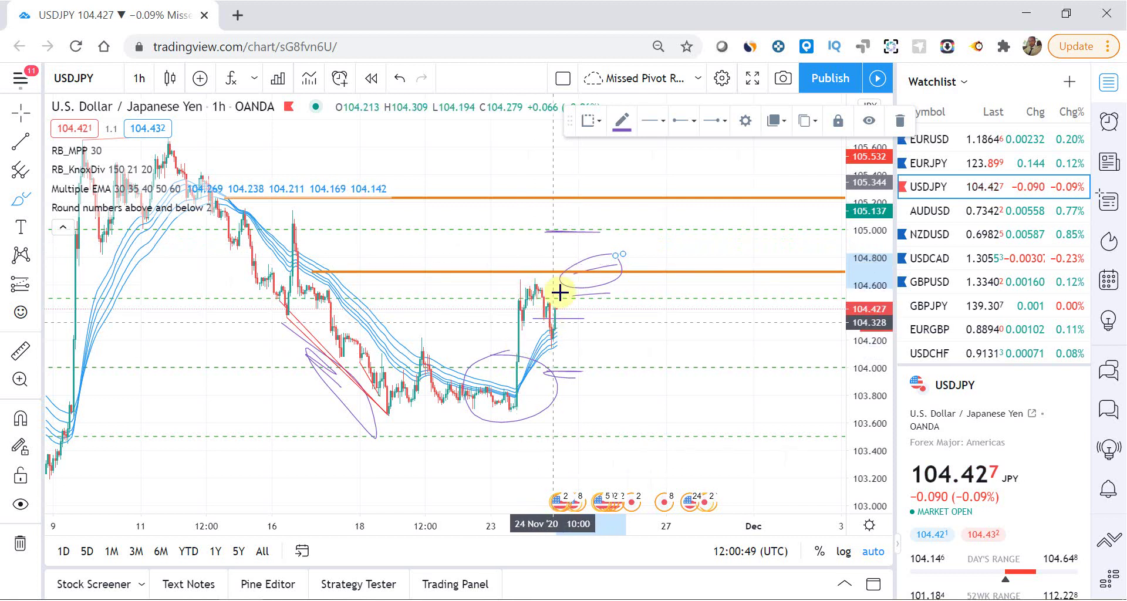
{"action": "mouse_move", "coordinate": [452, 251]}
{"action": "left_mouse_down"}
{"action": "mouse_move", "coordinate": [624, 367]}
{"action": "mouse_move", "coordinate": [468, 308]}
{"action": "left_mouse_up"}
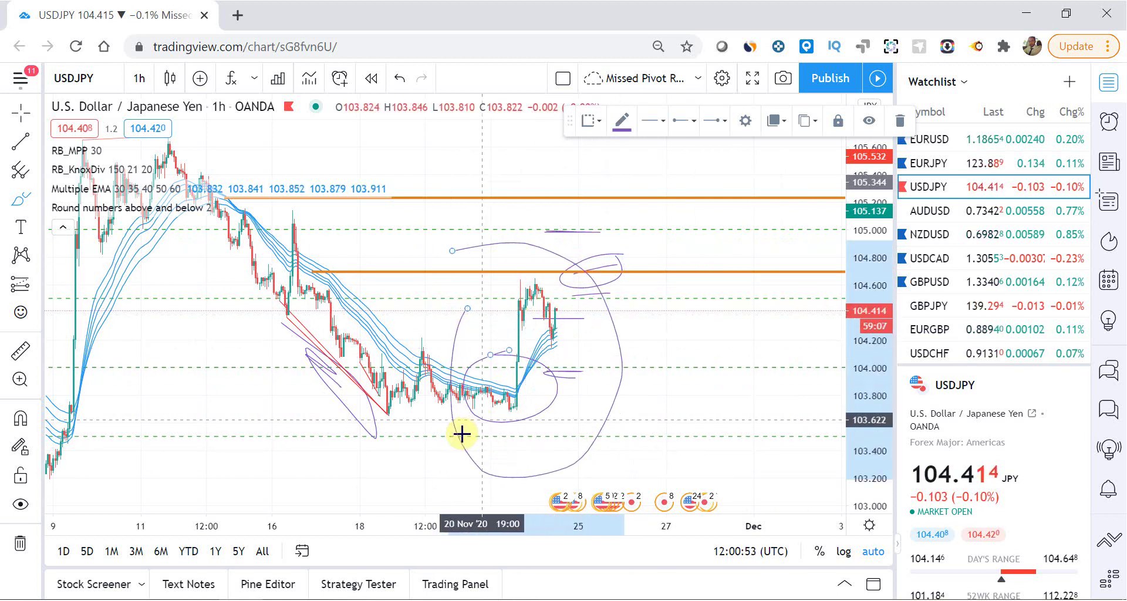
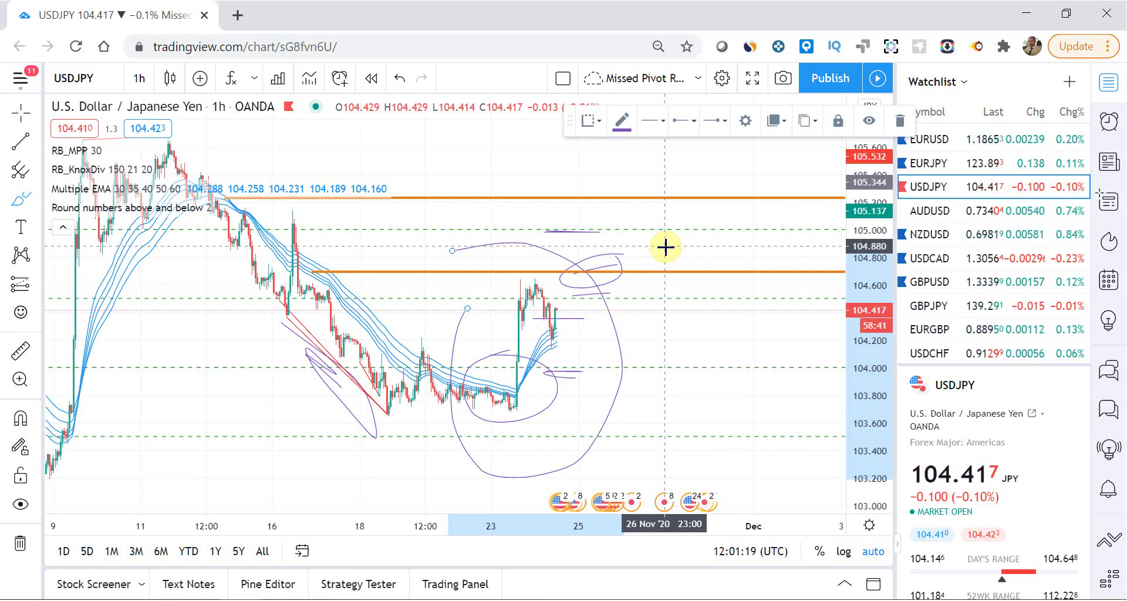
- Switch the chart to AUDUSD, compress the price scale to inspect the levels below price, and restore automatic scaling
{"action": "left_click", "coordinate": [928, 211]}
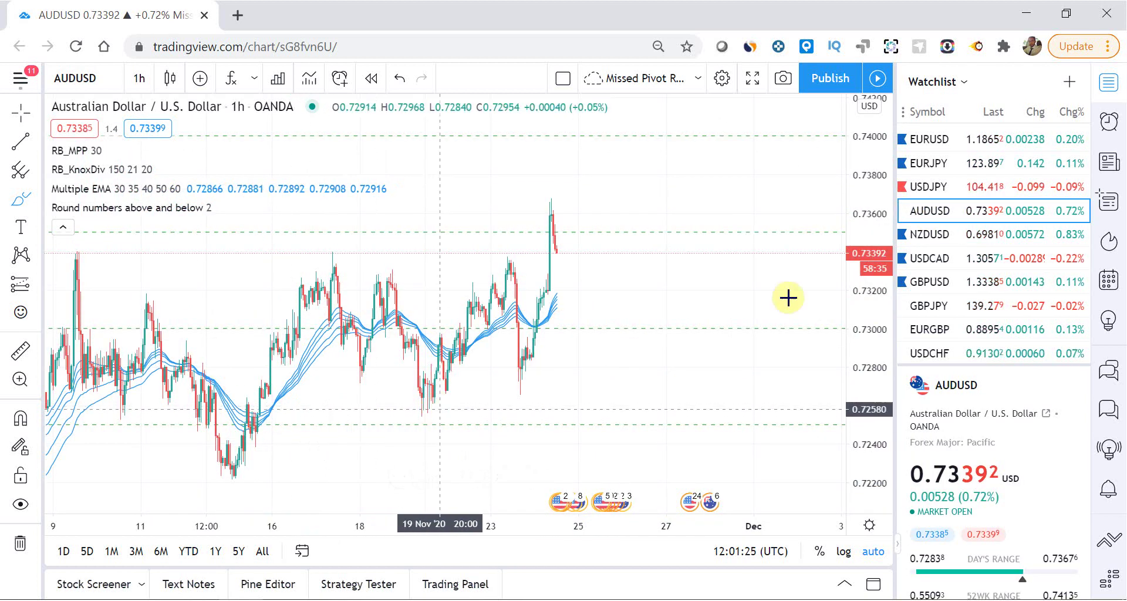
{"action": "left_click_drag", "start_coordinate": [868, 334], "coordinate": [863, 389]}
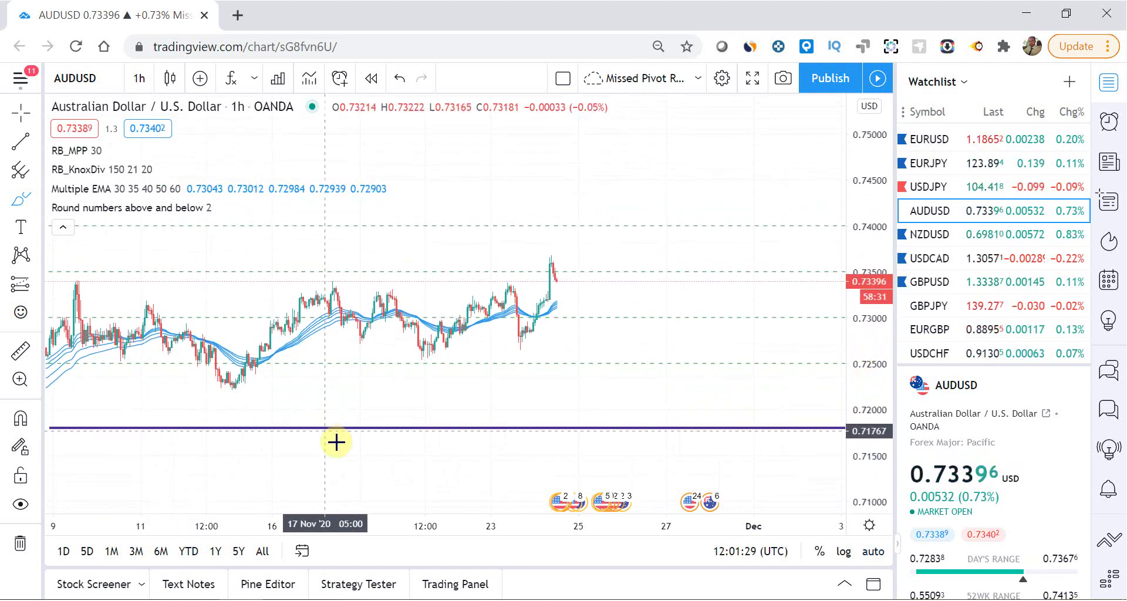
{"action": "double_click", "coordinate": [873, 221]}
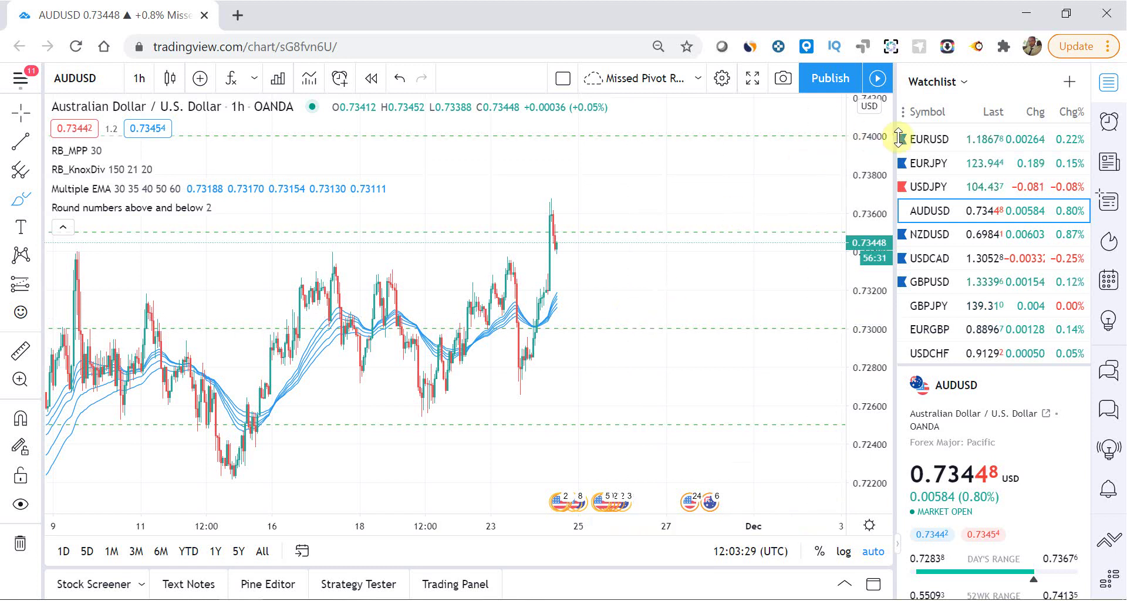
- Go through the watchlist charts from EURUSD, EURJPY, USDJPY and AUDUSD to NZDUSD and GBPUSD
{"action": "left_click", "coordinate": [940, 139]}
{"action": "left_click", "coordinate": [935, 168]}
{"action": "left_click", "coordinate": [935, 190]}
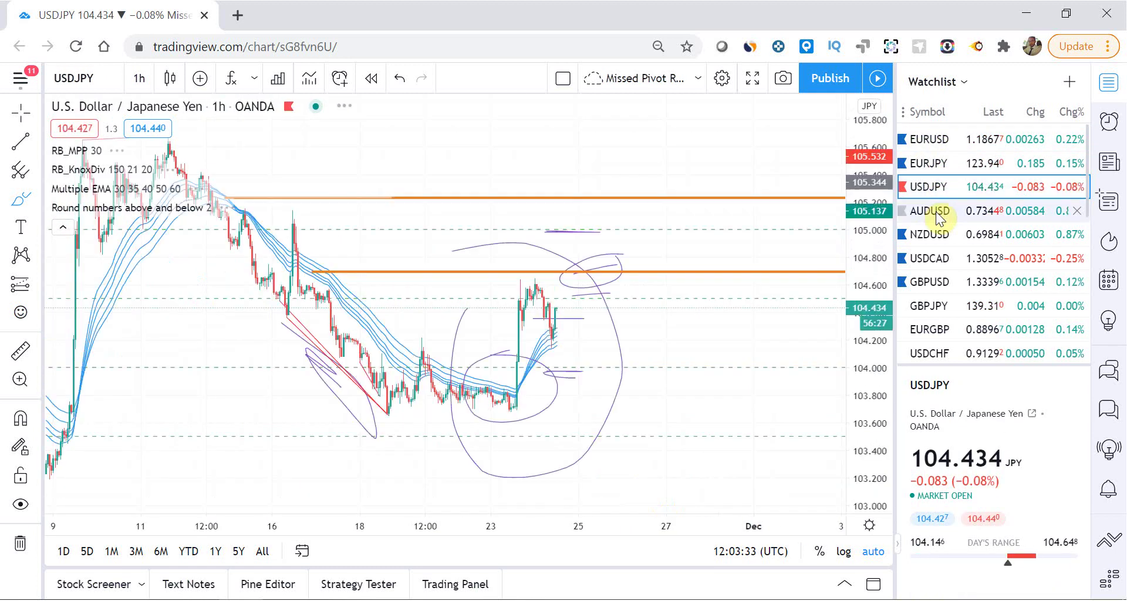
{"action": "left_click", "coordinate": [936, 212]}
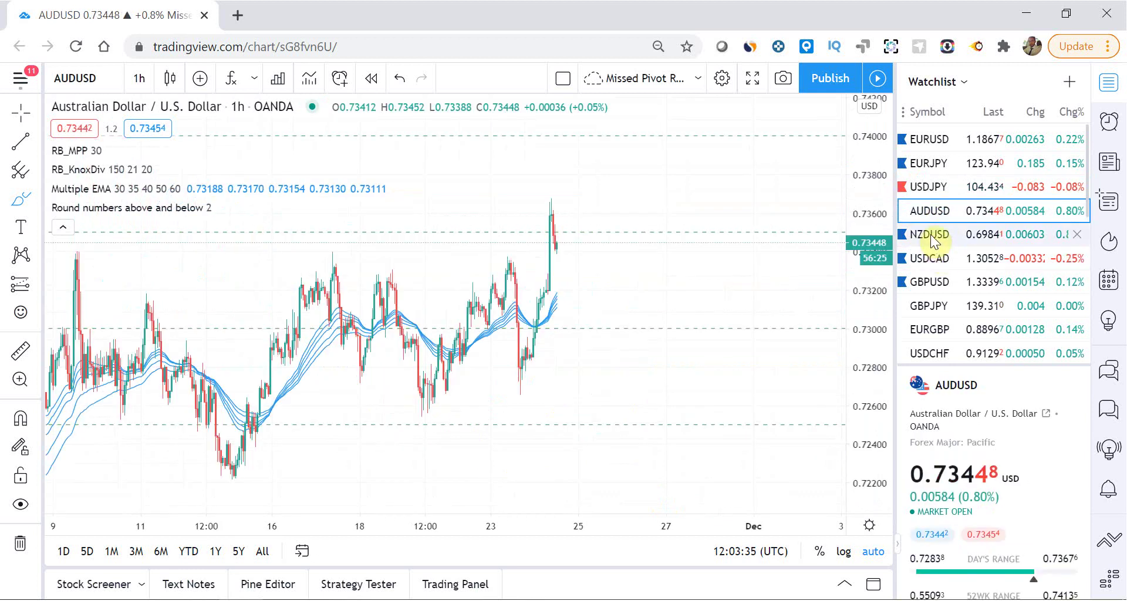
{"action": "left_click", "coordinate": [931, 235]}
{"action": "left_click", "coordinate": [931, 273]}
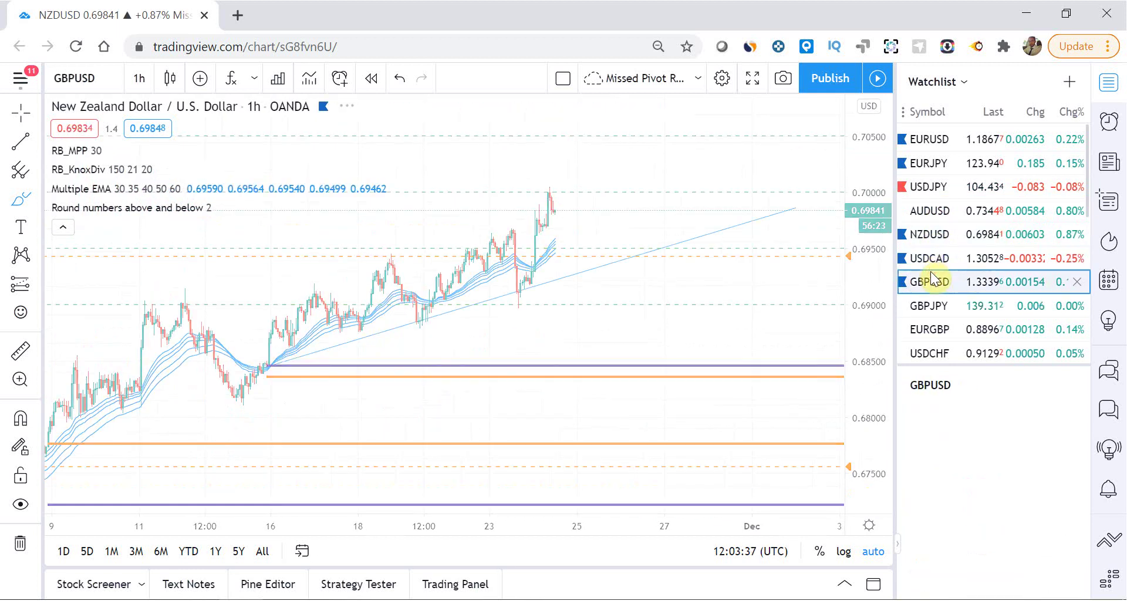
- Switch the chart to GBPJPY and create a price alert at 138.711, just below the orange line near 138.900
{"action": "left_click", "coordinate": [929, 303]}
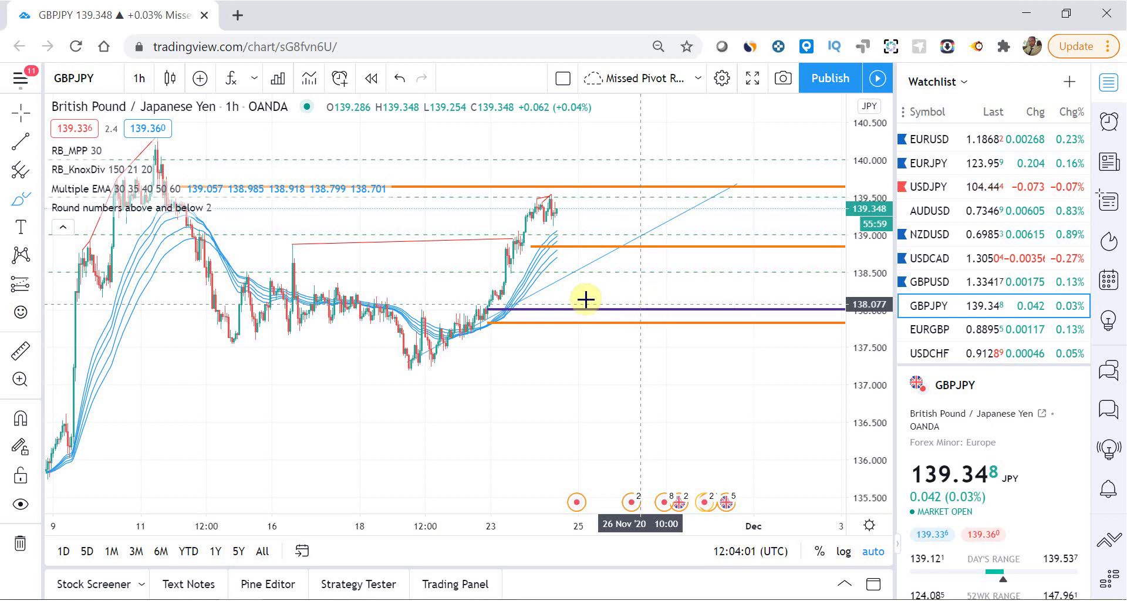
{"action": "left_click", "coordinate": [675, 258]}
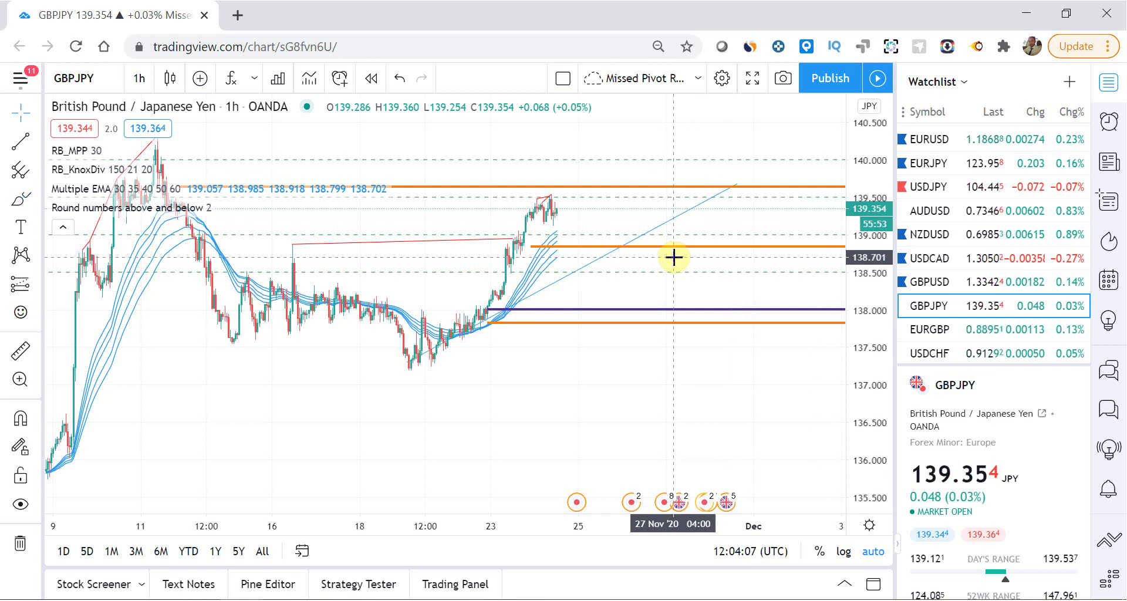
{"action": "right_click", "coordinate": [675, 258]}
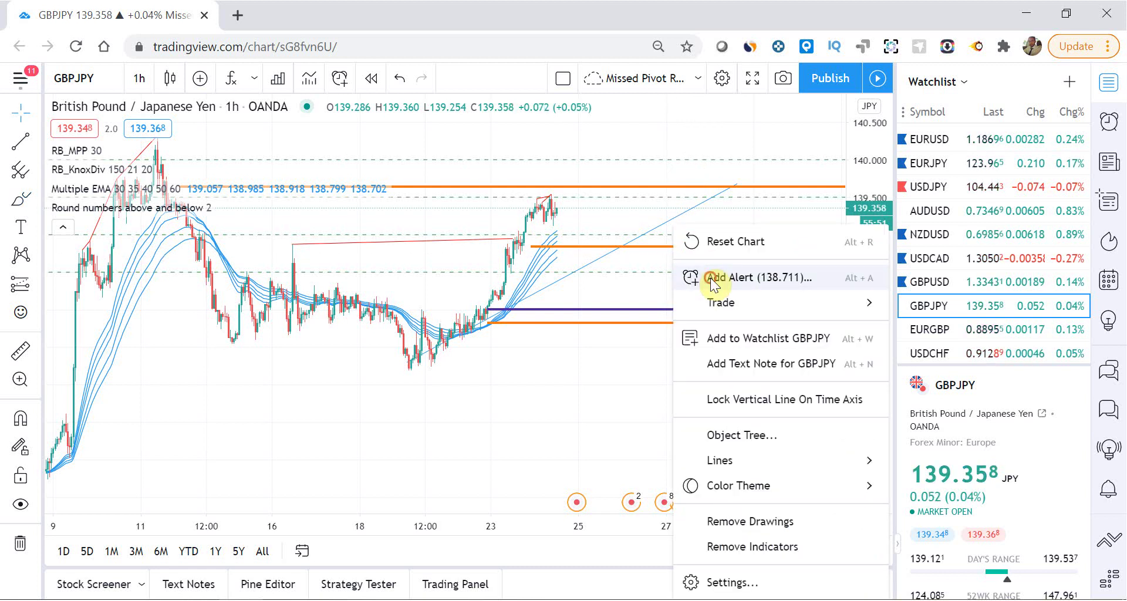
{"action": "left_click", "coordinate": [712, 280]}
{"action": "left_click", "coordinate": [699, 542]}
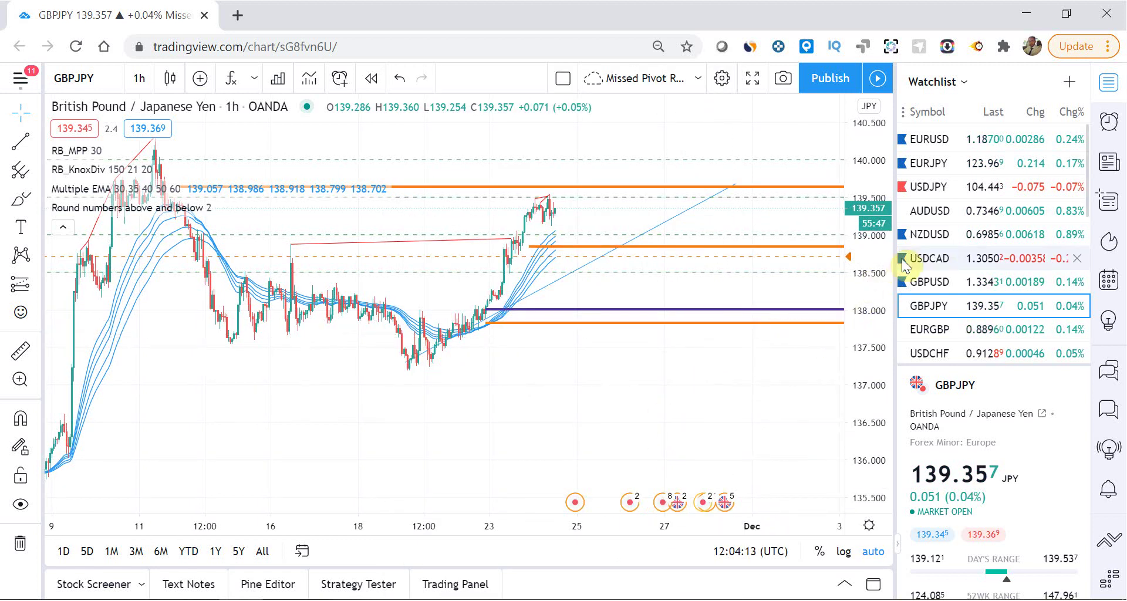
- Switch the chart to EURGBP to review it
{"action": "left_click", "coordinate": [926, 334]}
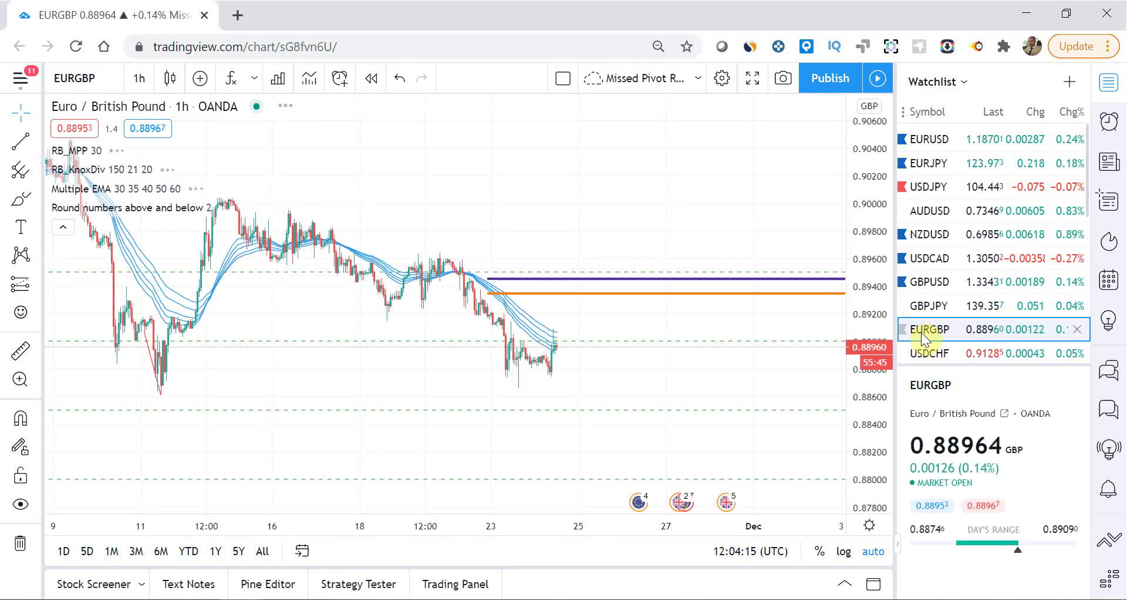